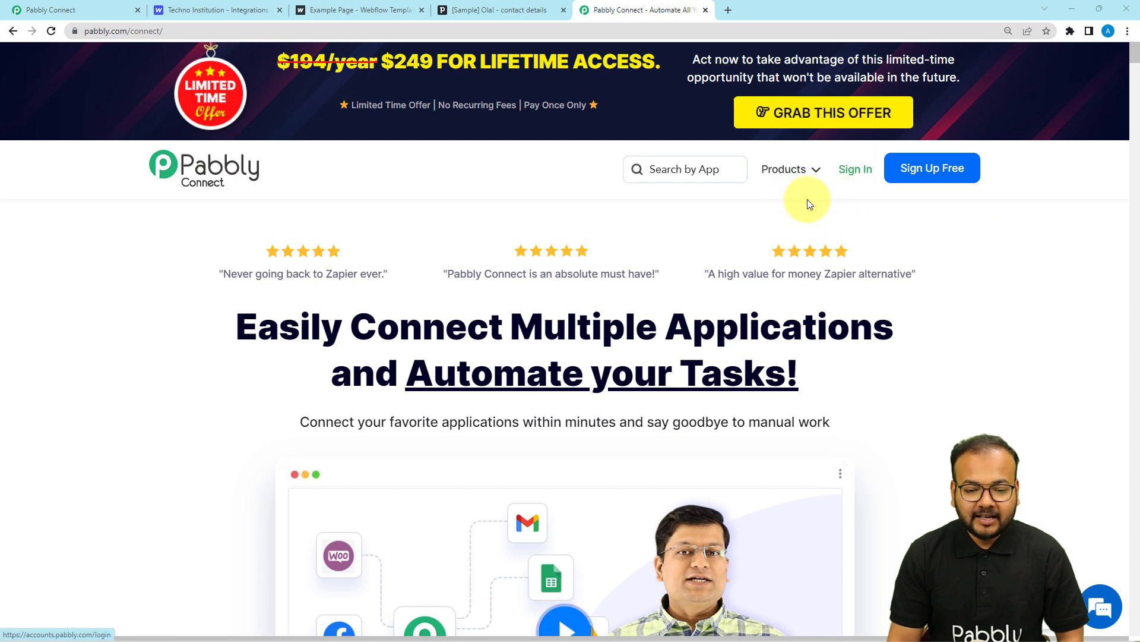
# Display the Products mega-menu on the pabbly.com/connect homepage
pyautogui.moveTo(782, 171)
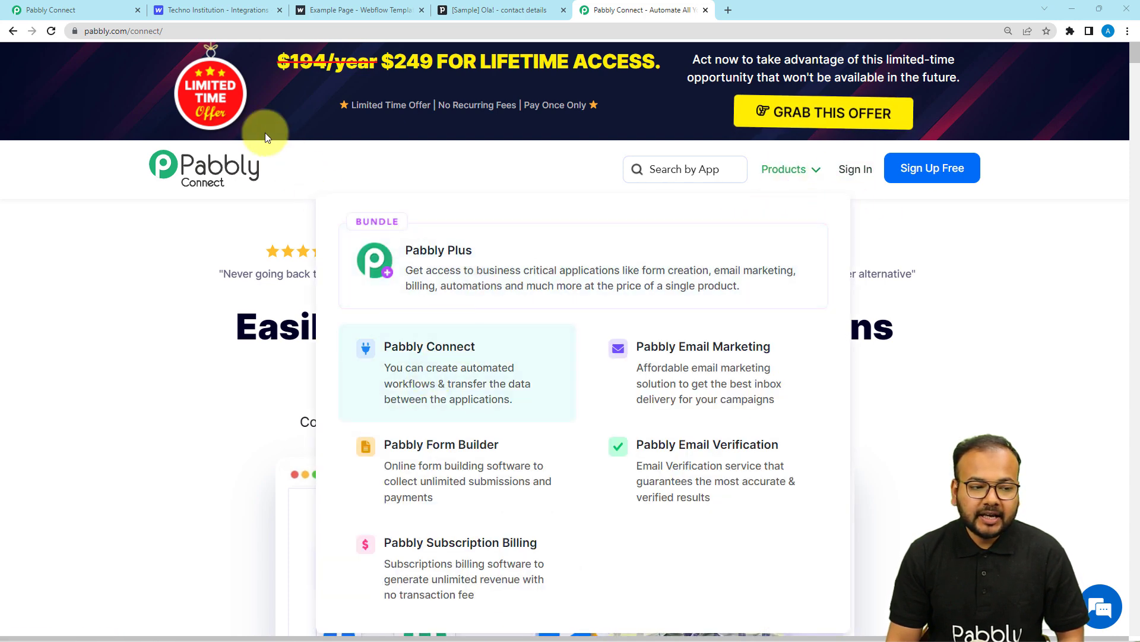
# From the Pabbly Connect dashboard, create a workflow named 'Webflow Form to Pipedrive'
pyautogui.click(83, 13)
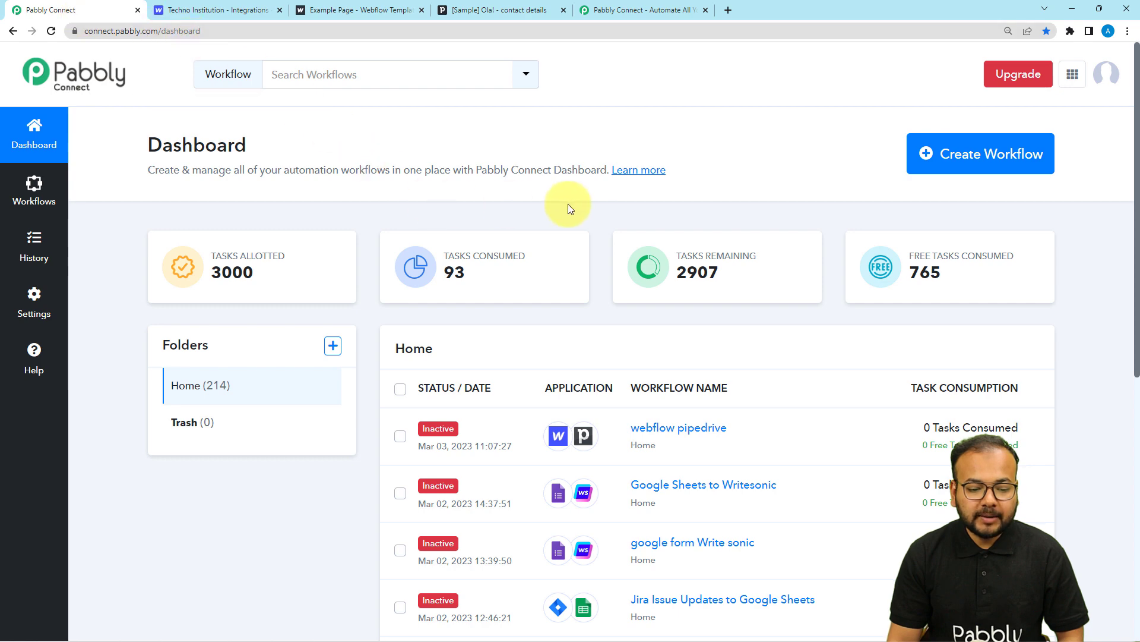
pyautogui.moveTo(862, 244)
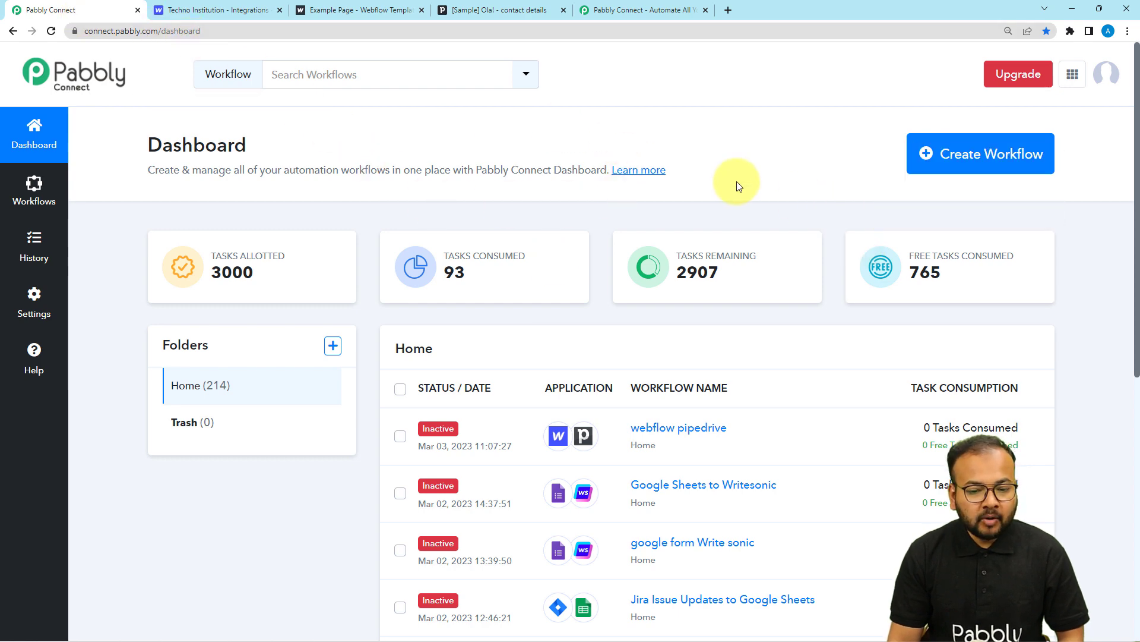
pyautogui.click(967, 170)
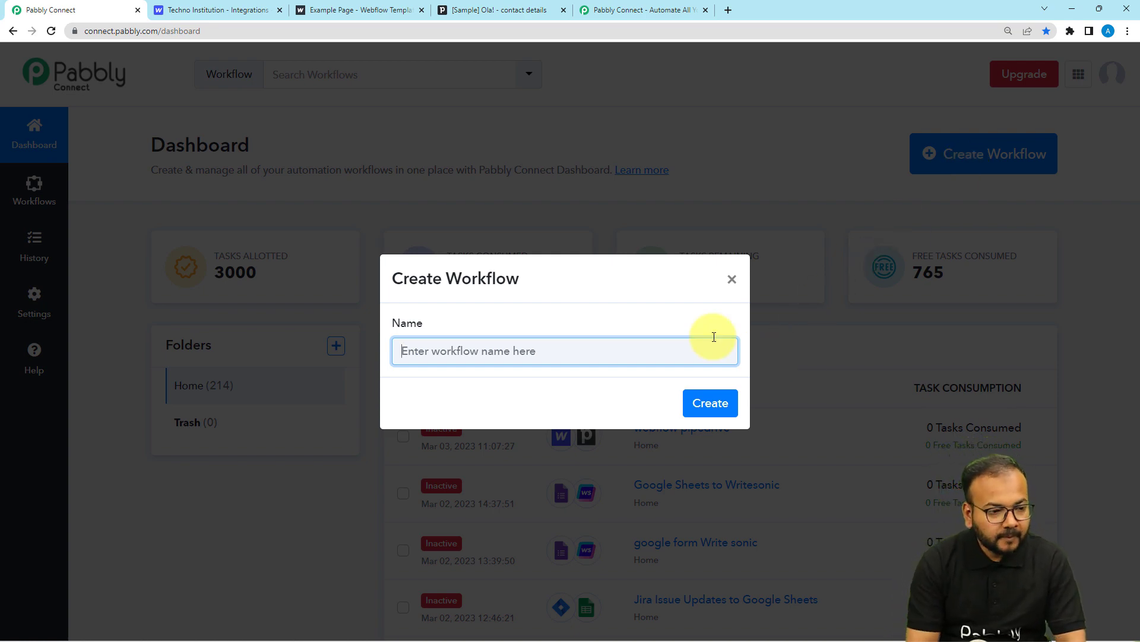
pyautogui.write('Webflow Form to Pipedrive')
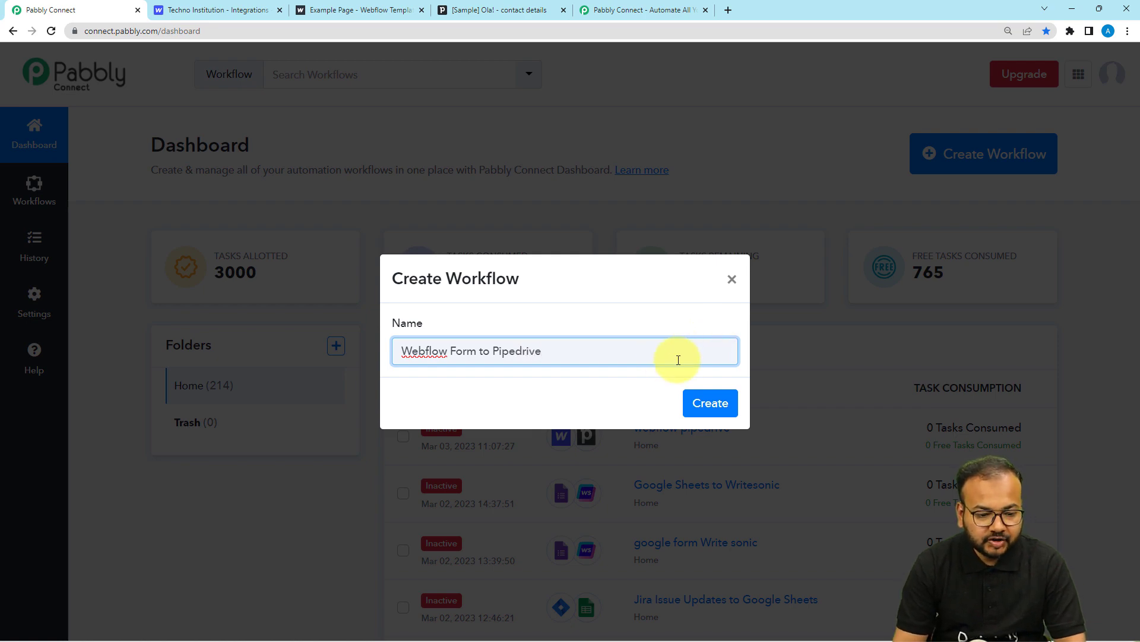
pyautogui.click(714, 410)
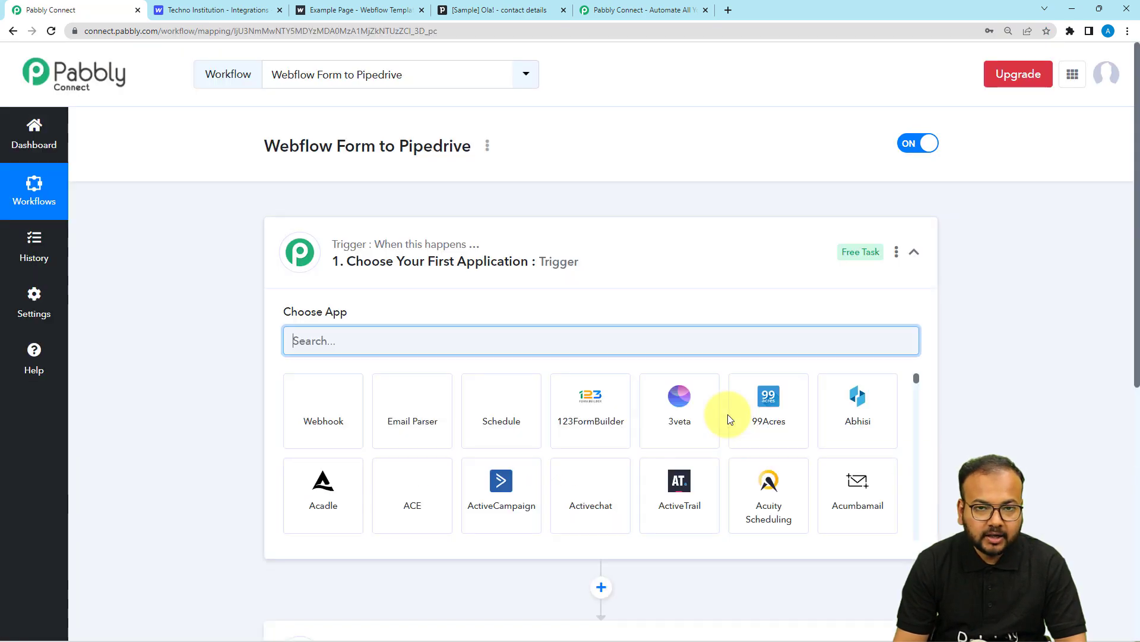
# Search the trigger apps for 'we' and select Webflow as the trigger app
pyautogui.click(404, 247)
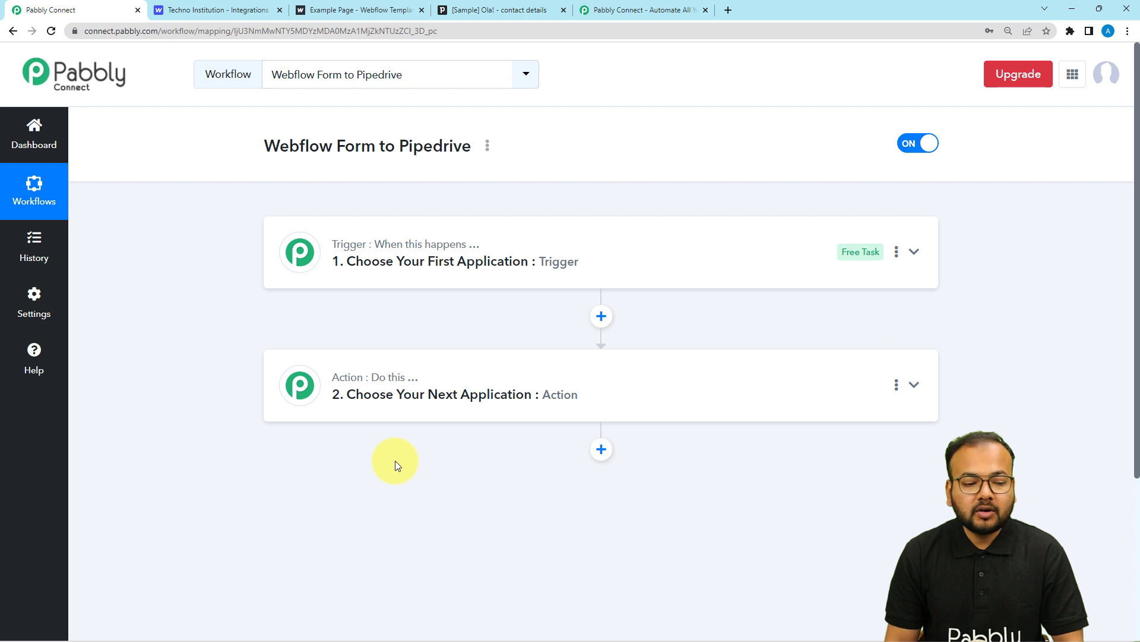
pyautogui.click(395, 272)
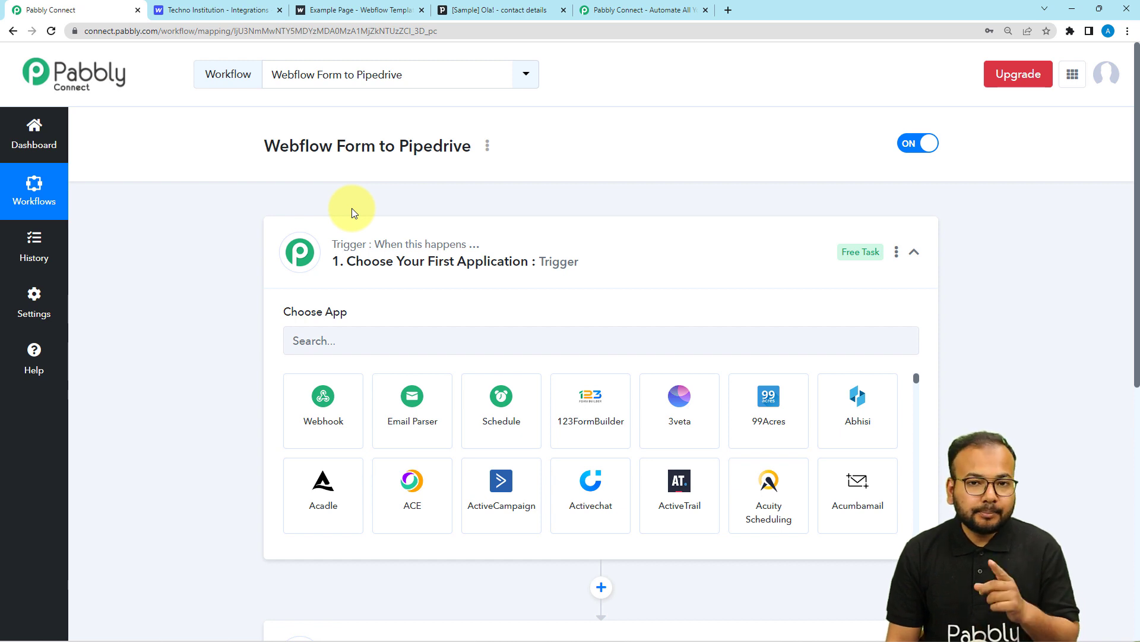
pyautogui.scroll(-2, 351, 211)
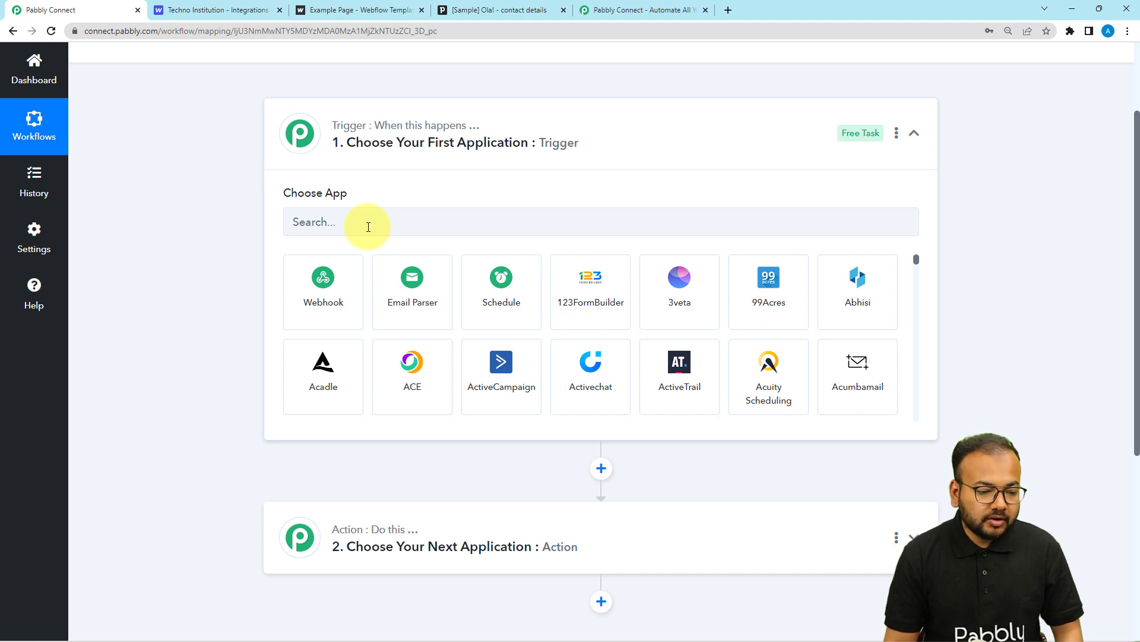
pyautogui.scroll(2, 368, 227)
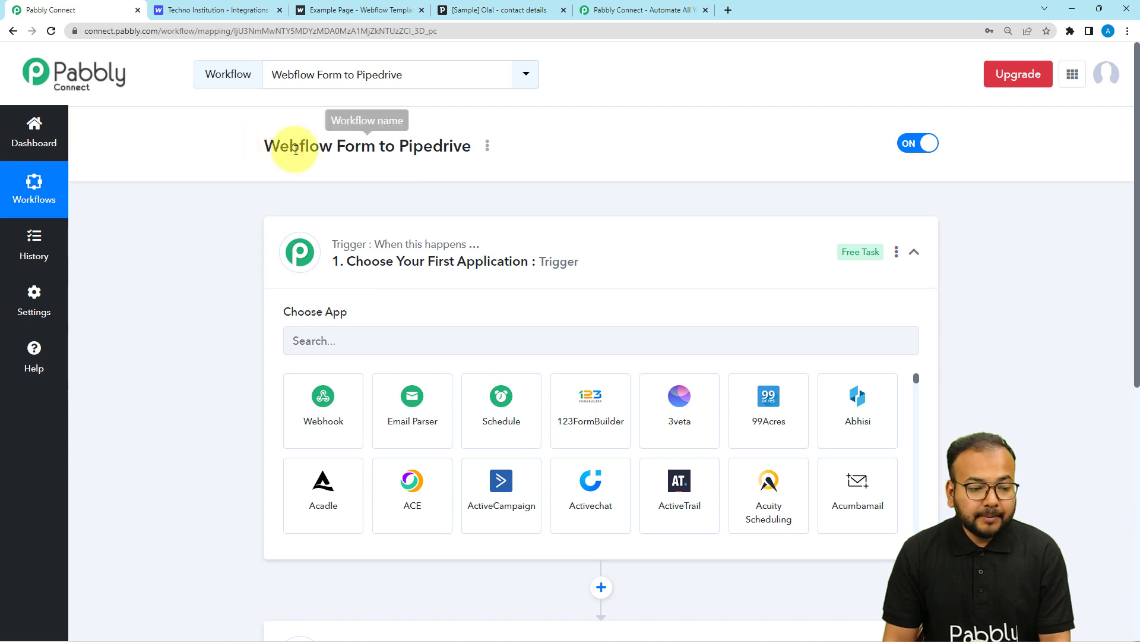
pyautogui.click(342, 335)
pyautogui.write('we')
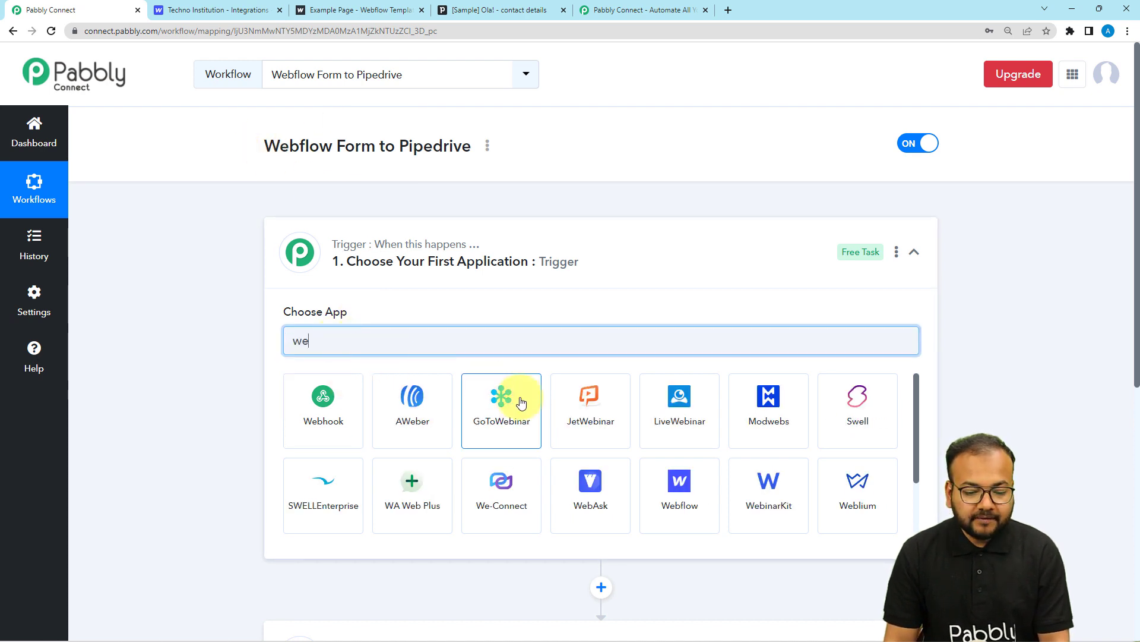
pyautogui.click(678, 483)
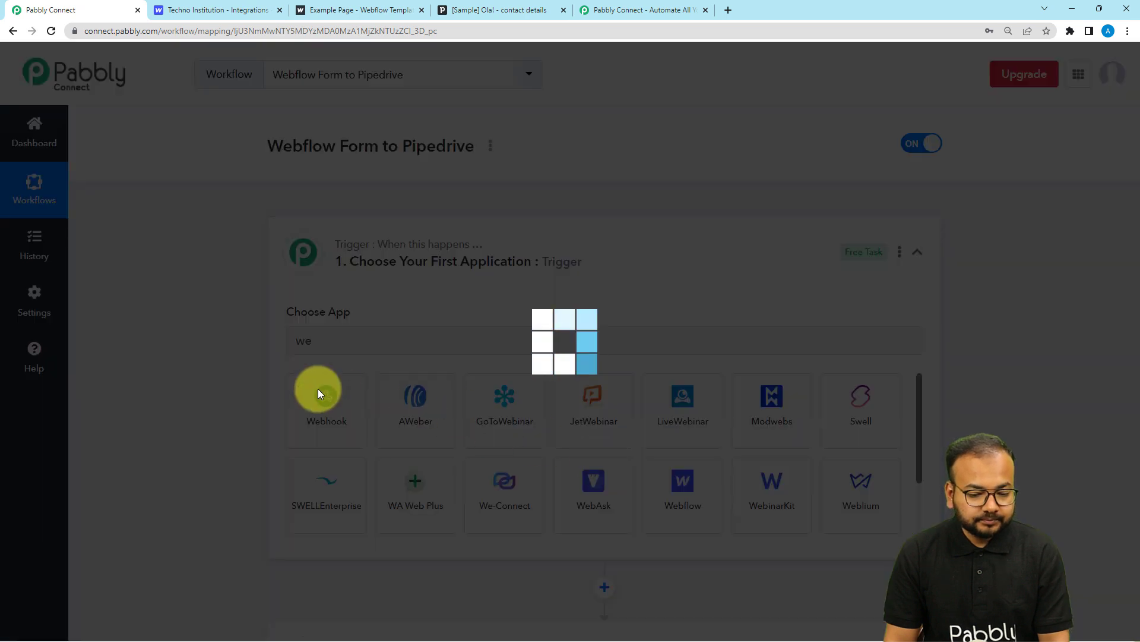
# Choose New Form Submission as the Webflow trigger event and view the generated webhook URL
pyautogui.scroll(-2, 318, 388)
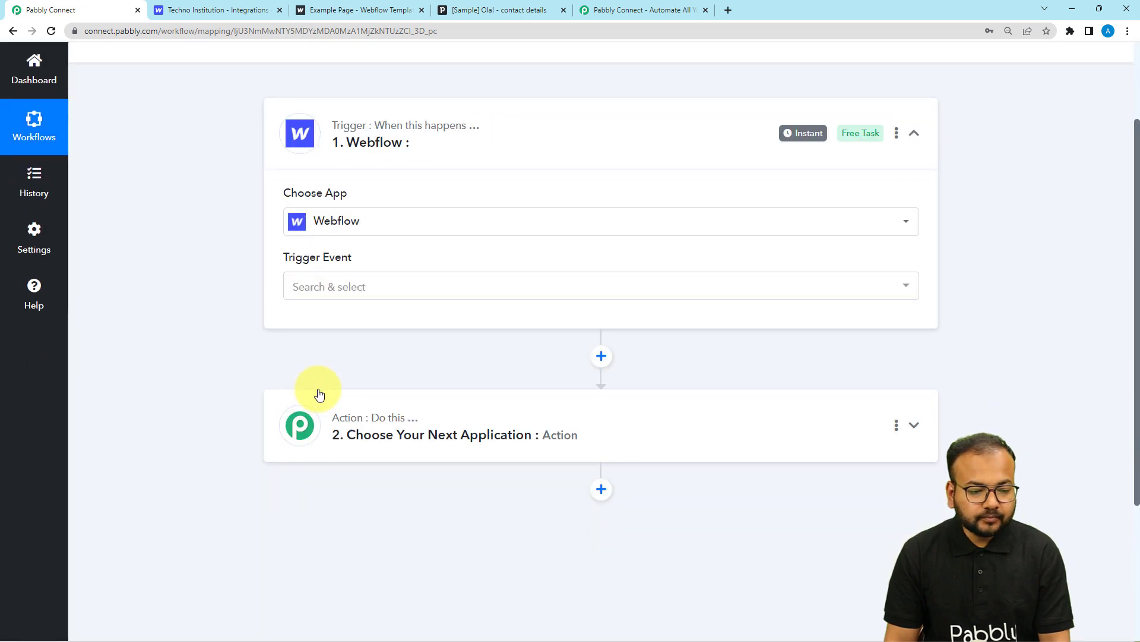
pyautogui.click(331, 288)
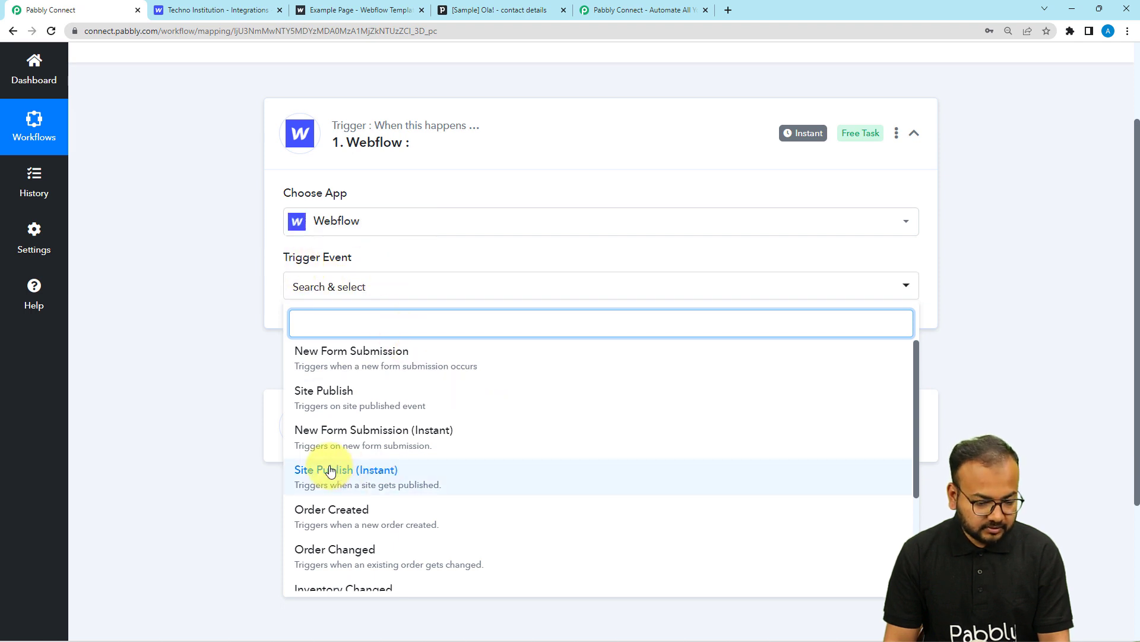
pyautogui.click(404, 363)
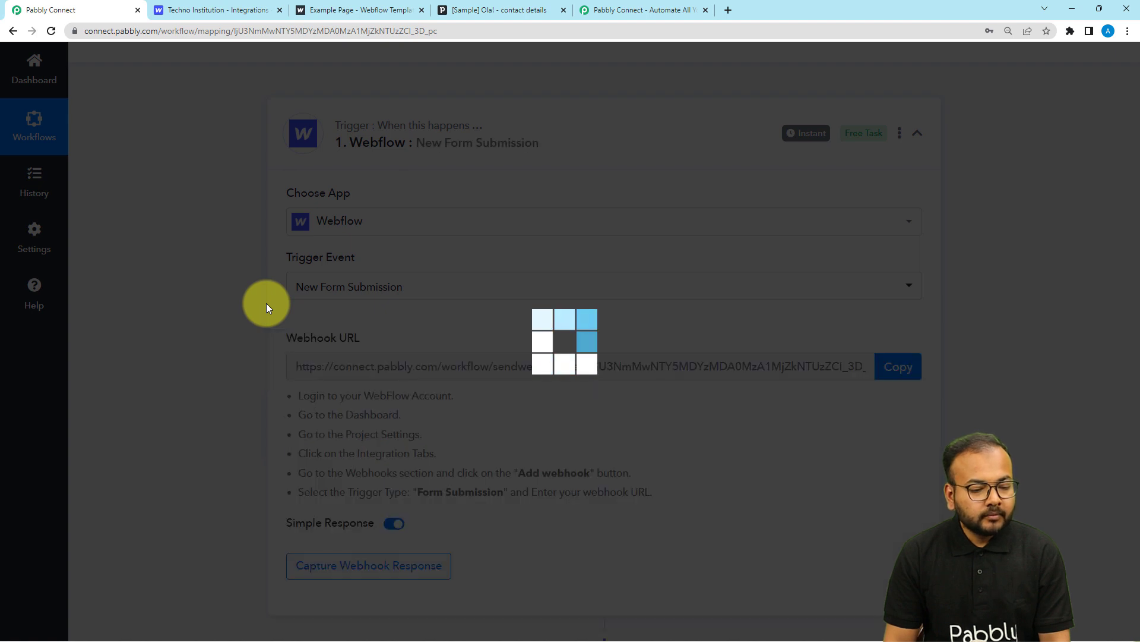
pyautogui.scroll(-2, 266, 308)
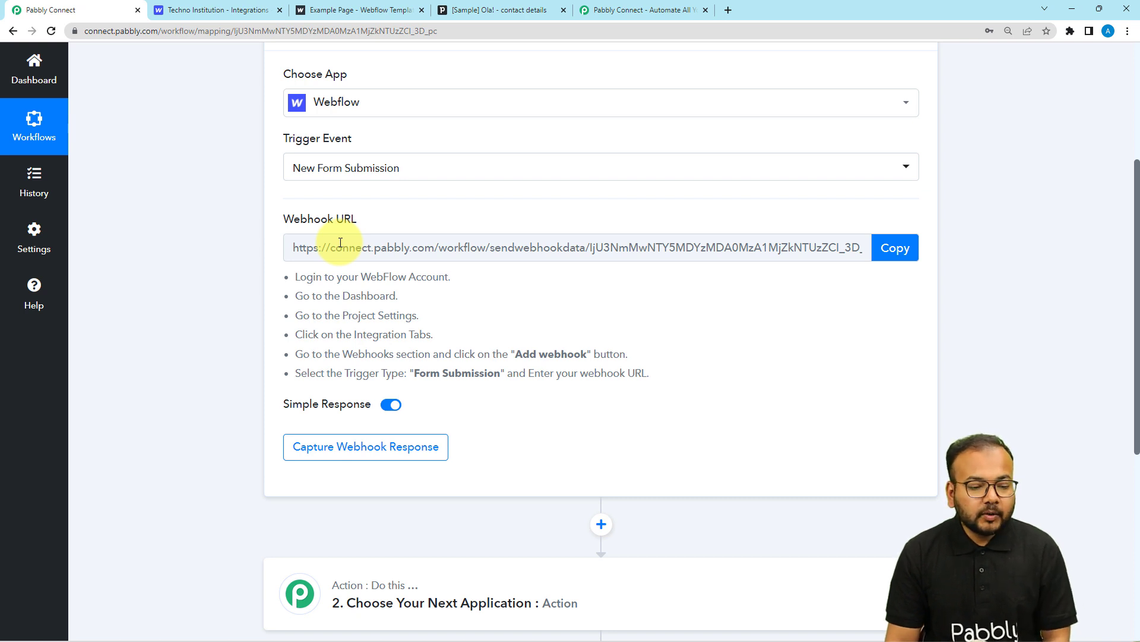
pyautogui.scroll(-1, 340, 243)
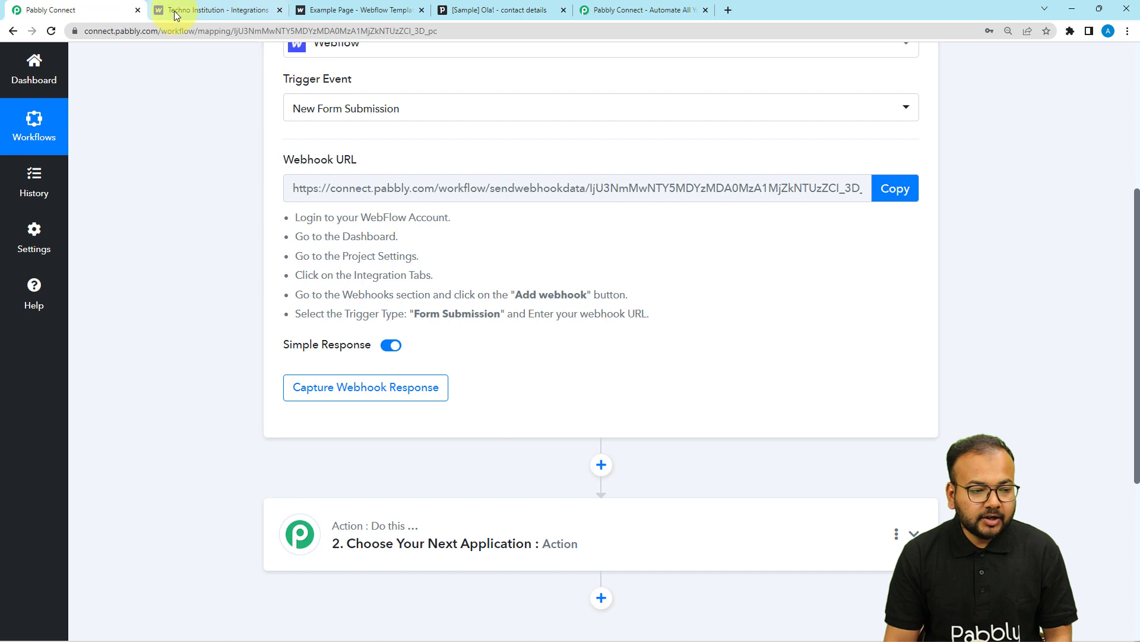
# In the Techno Institution site's integrations settings, start a new Form submission webhook
pyautogui.click(204, 11)
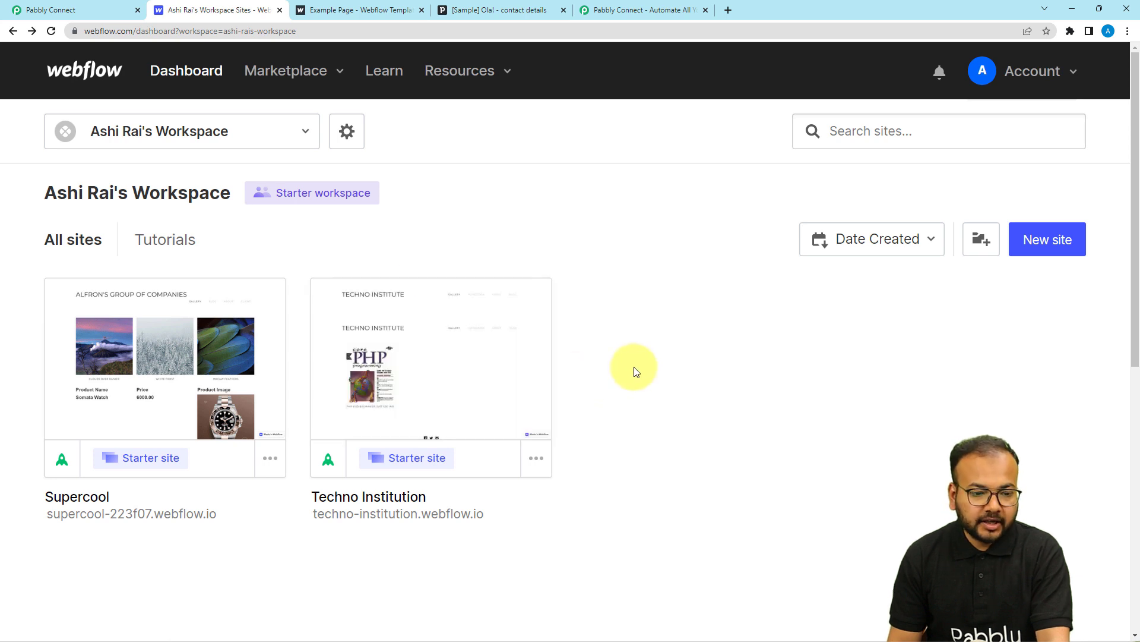
pyautogui.moveTo(488, 362)
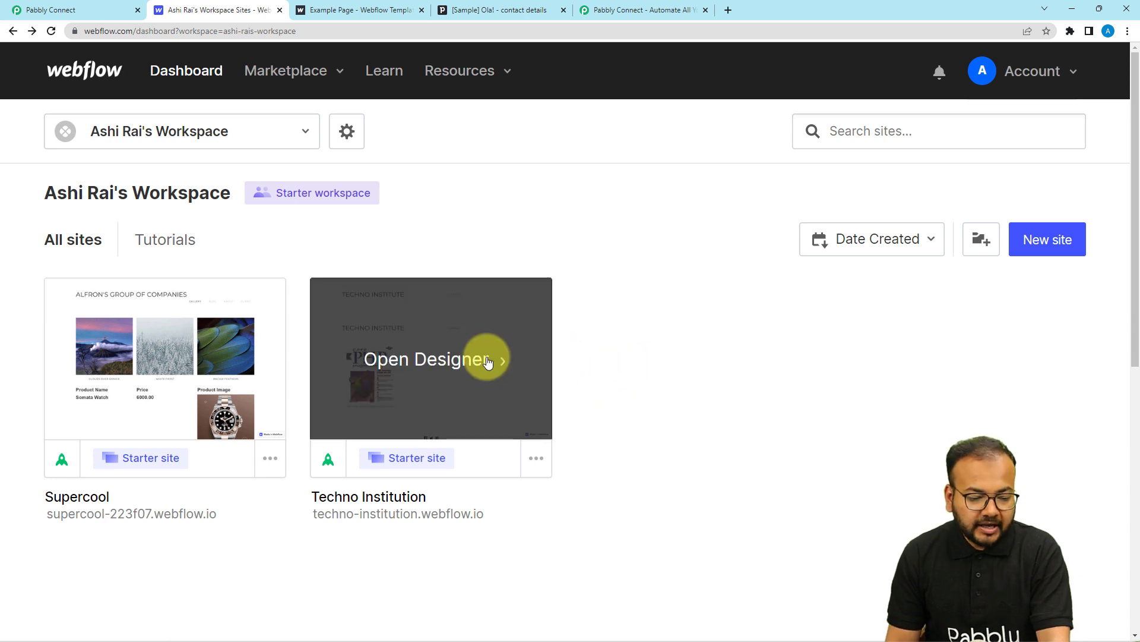
pyautogui.click(538, 459)
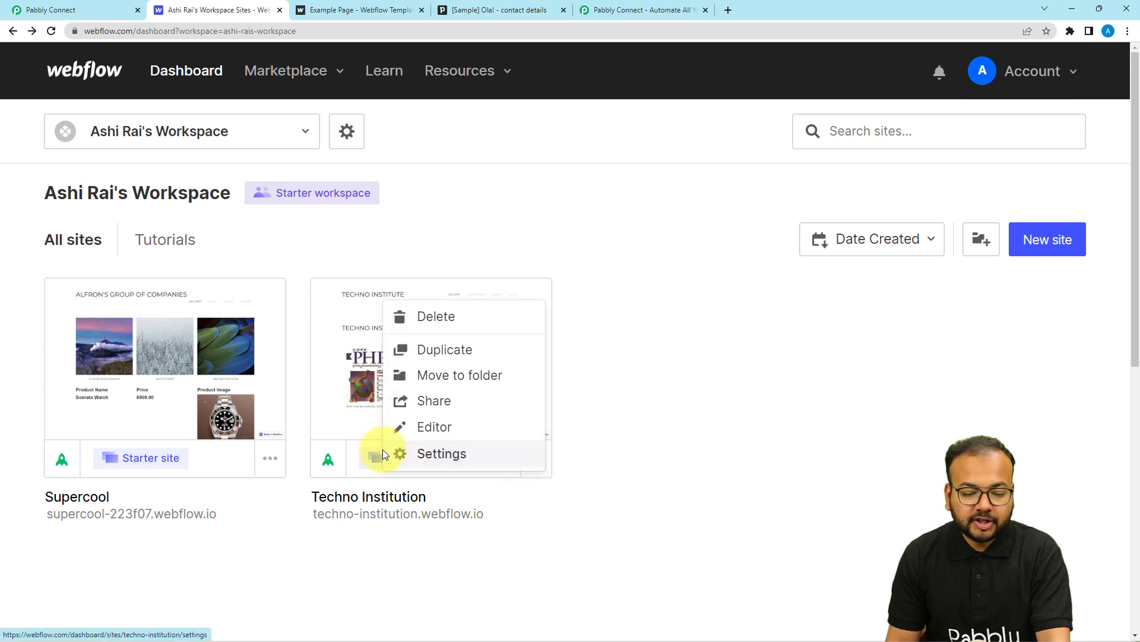
pyautogui.click(458, 456)
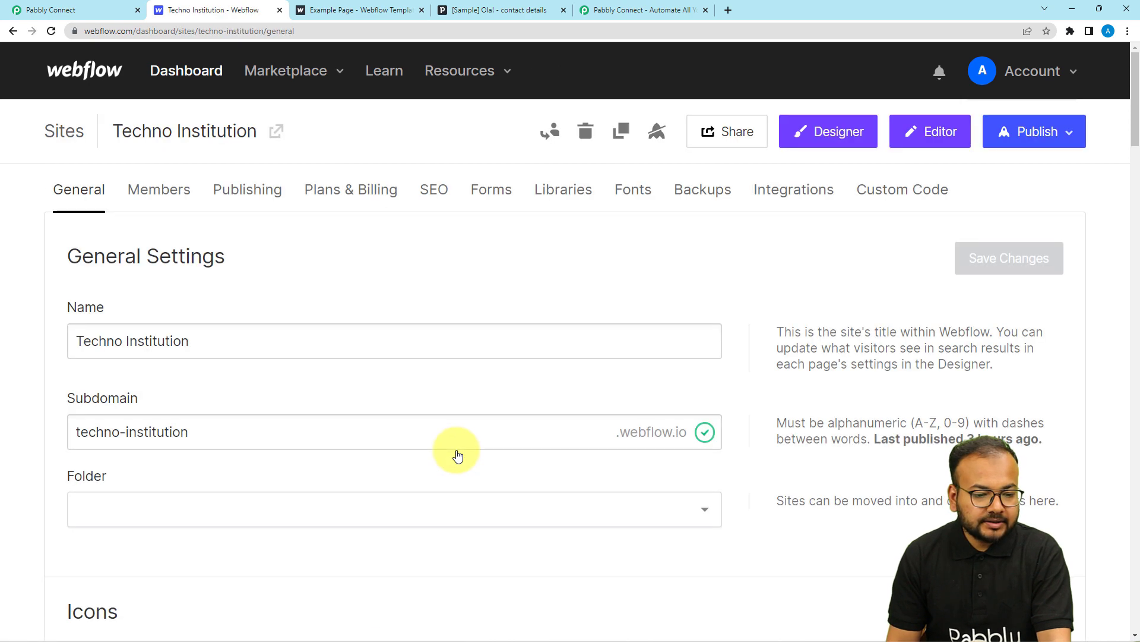
pyautogui.click(794, 195)
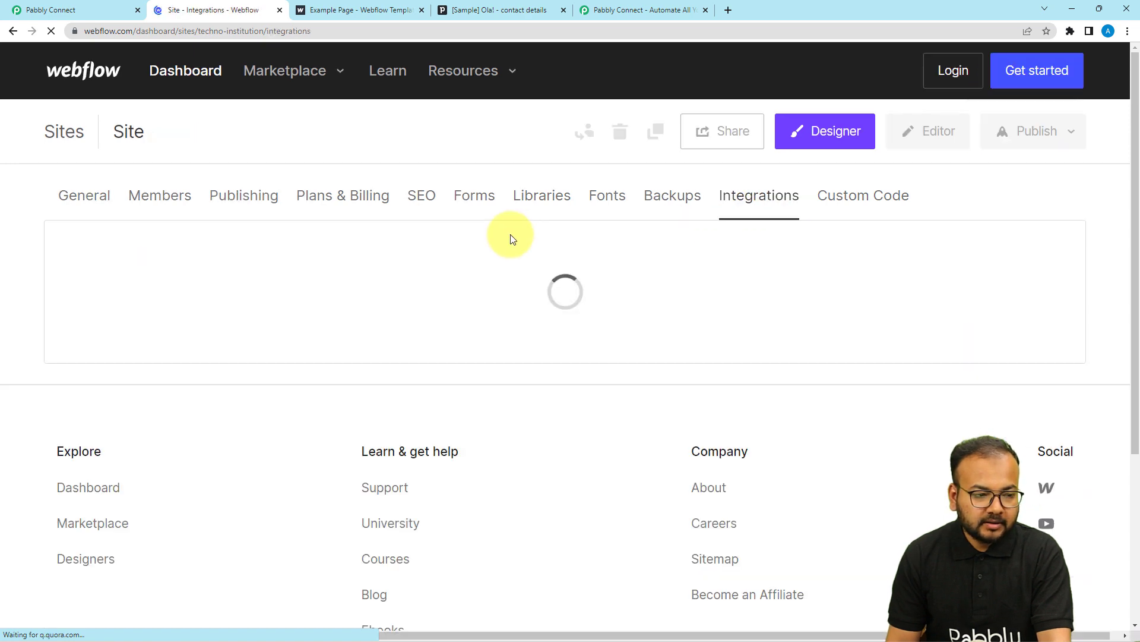
pyautogui.scroll(-12, 512, 239)
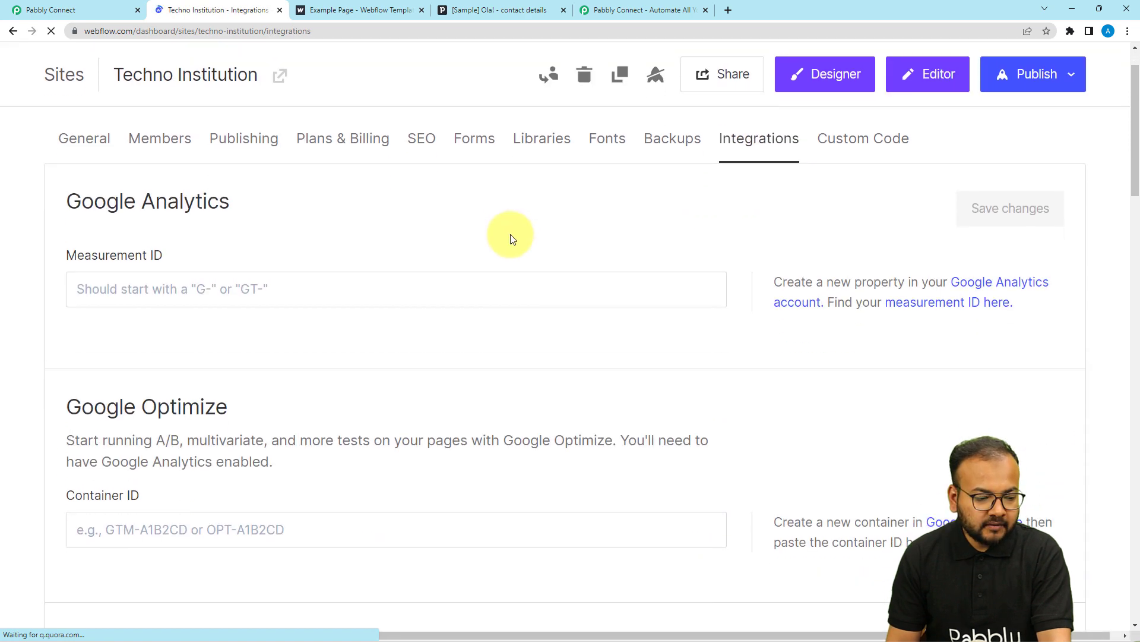
pyautogui.scroll(-10, 511, 234)
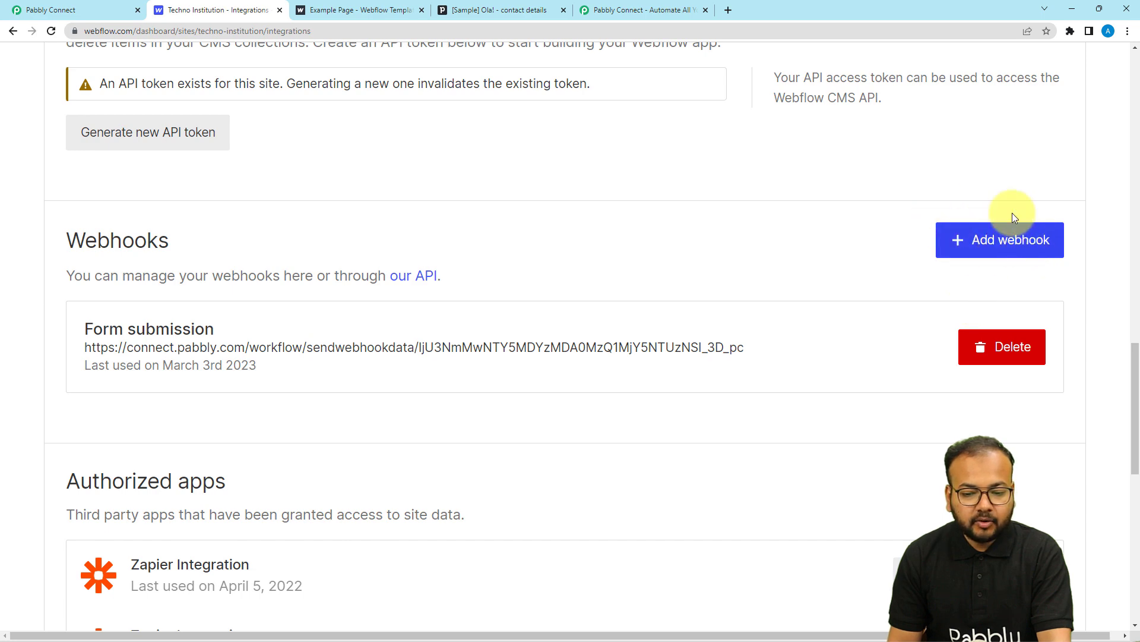
pyautogui.click(994, 254)
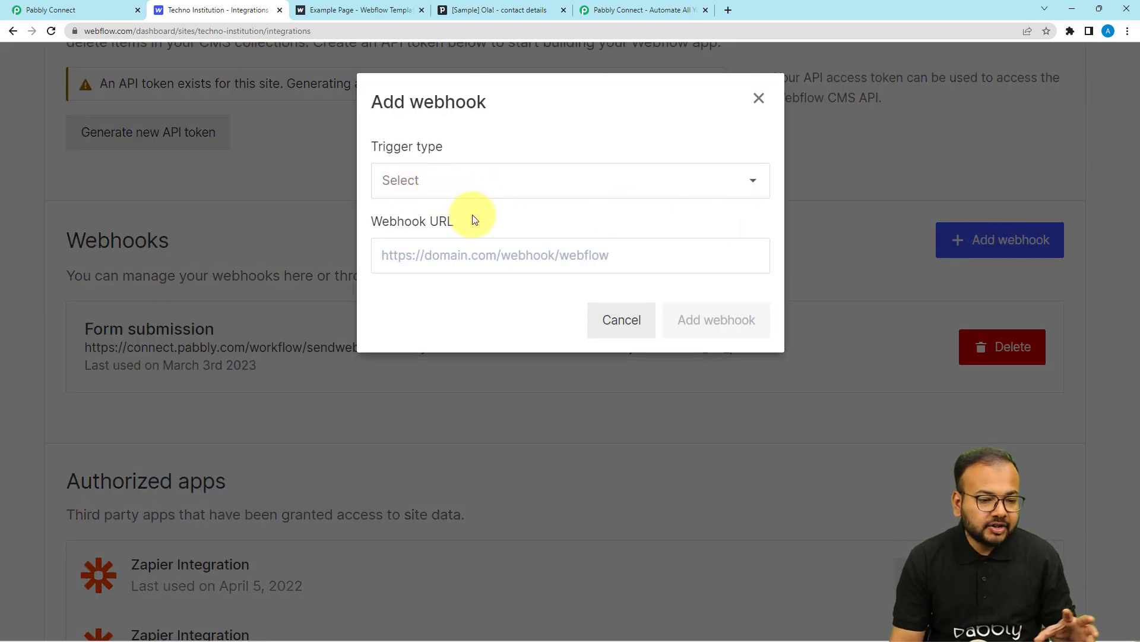
pyautogui.click(448, 179)
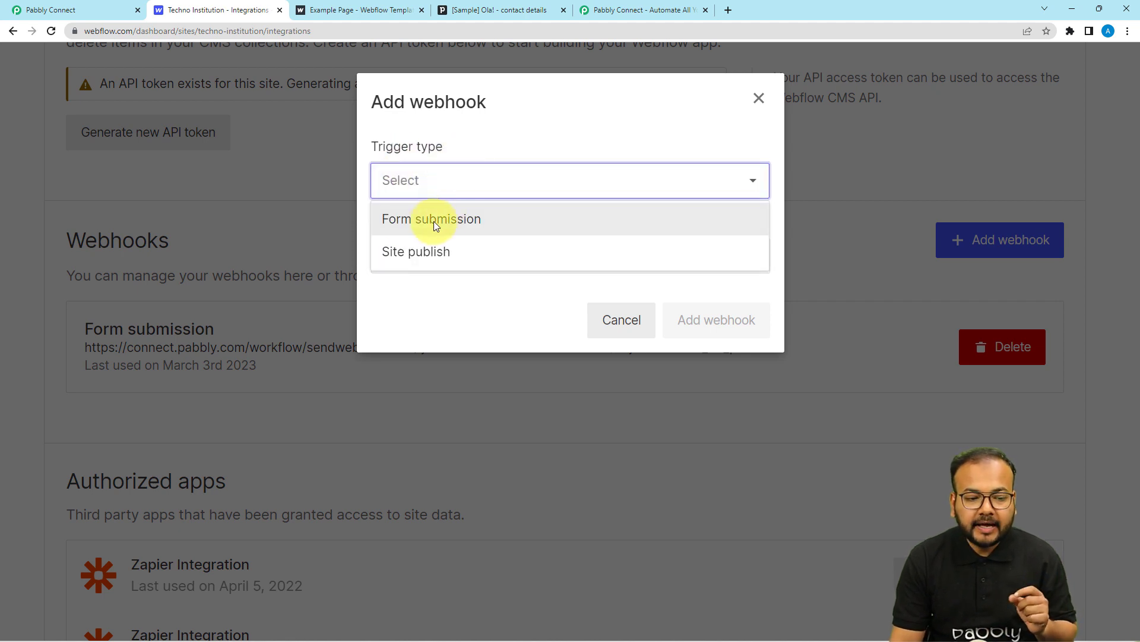
pyautogui.click(479, 221)
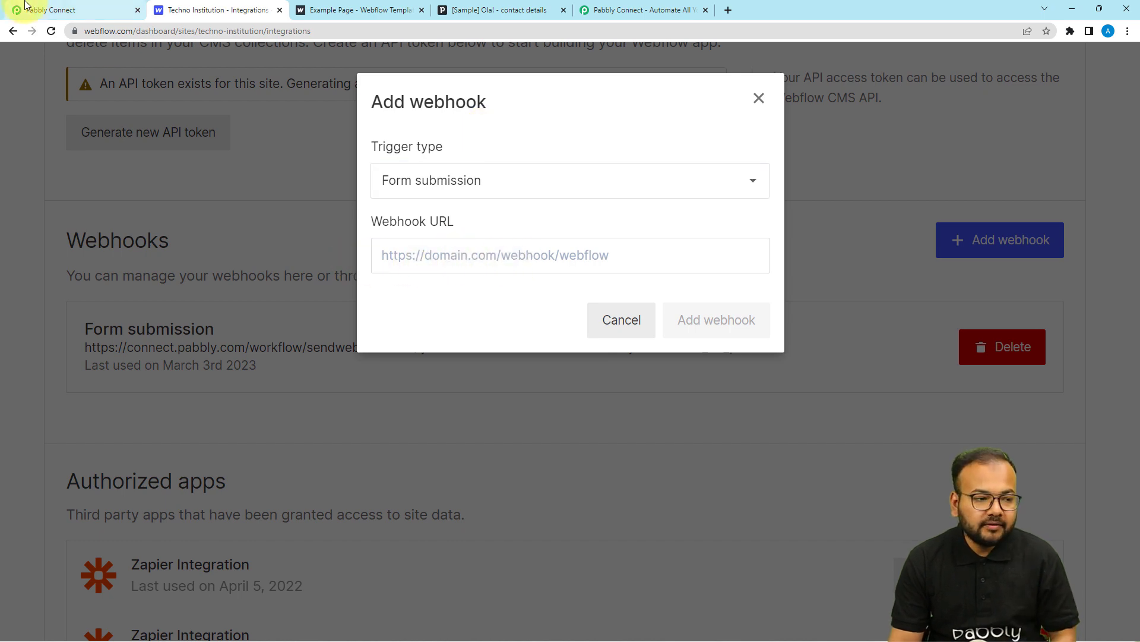
# Paste the copied Pabbly Connect webhook URL into the webhook and save it
pyautogui.click(44, 10)
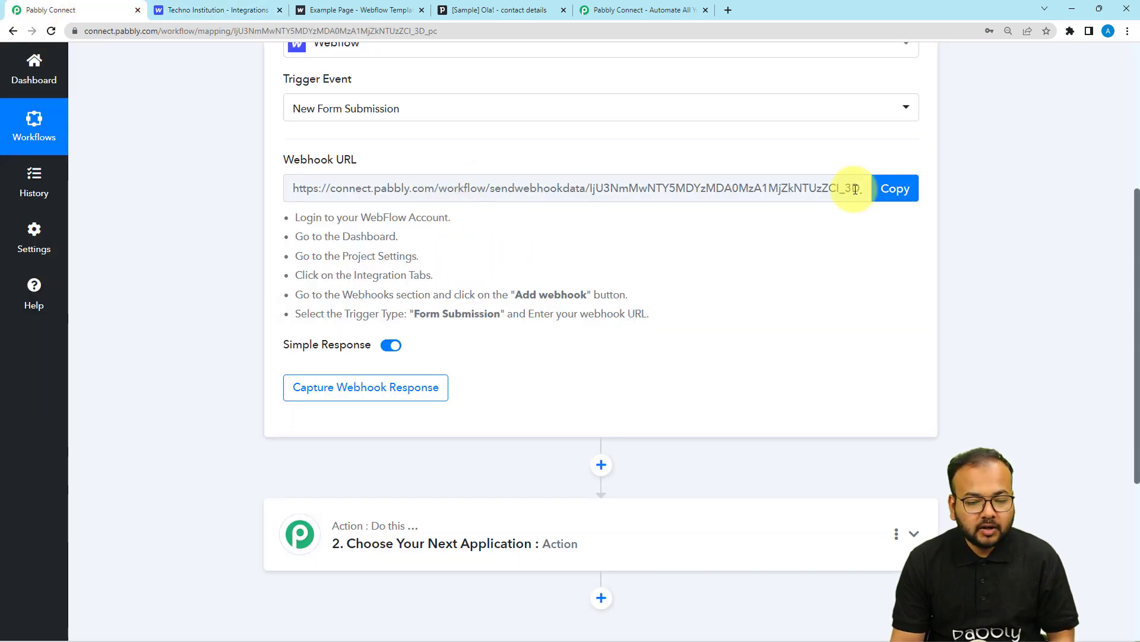
pyautogui.click(910, 188)
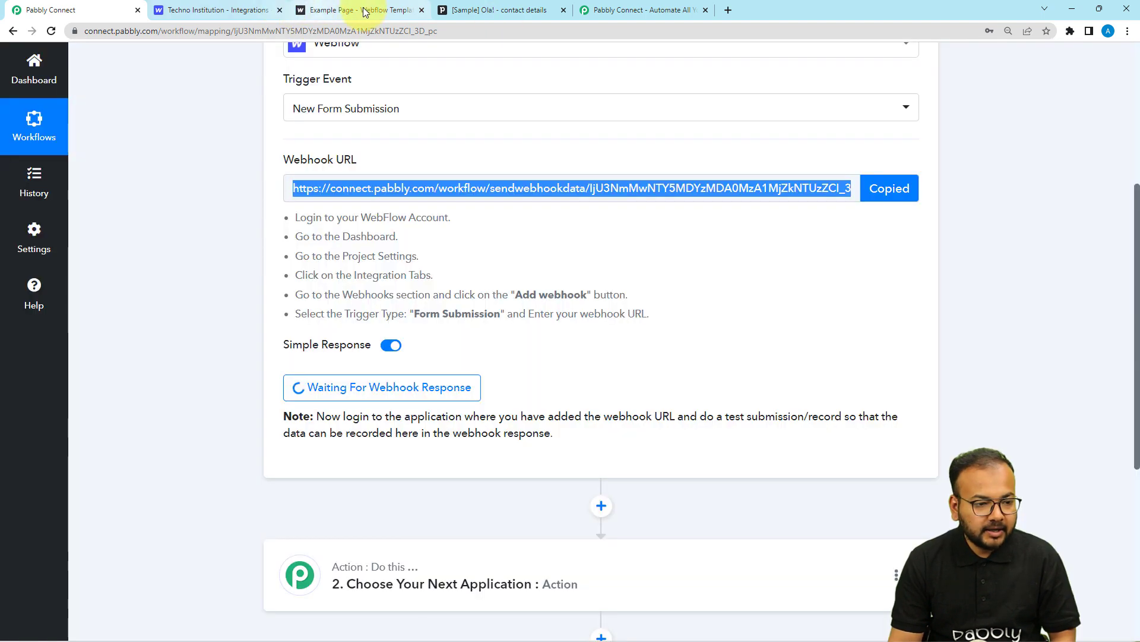
pyautogui.click(211, 11)
pyautogui.click(407, 254)
pyautogui.rightClick(408, 248)
pyautogui.click(434, 340)
pyautogui.click(704, 336)
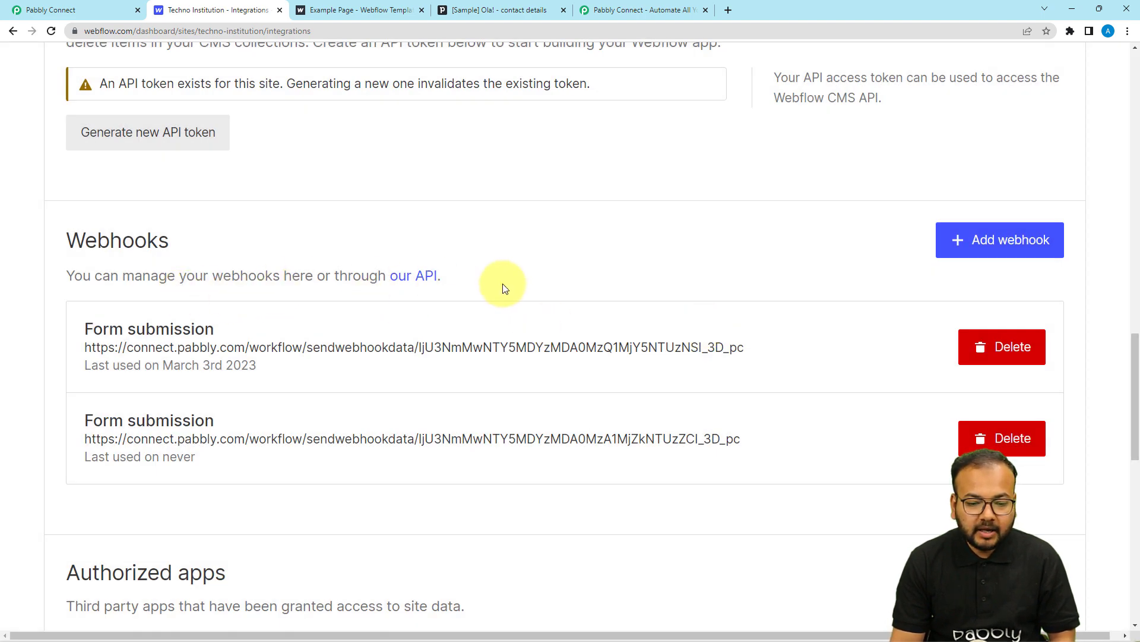
# Return to the Pabbly Connect workflow showing the Waiting For Webhook Response state
pyautogui.click(48, 10)
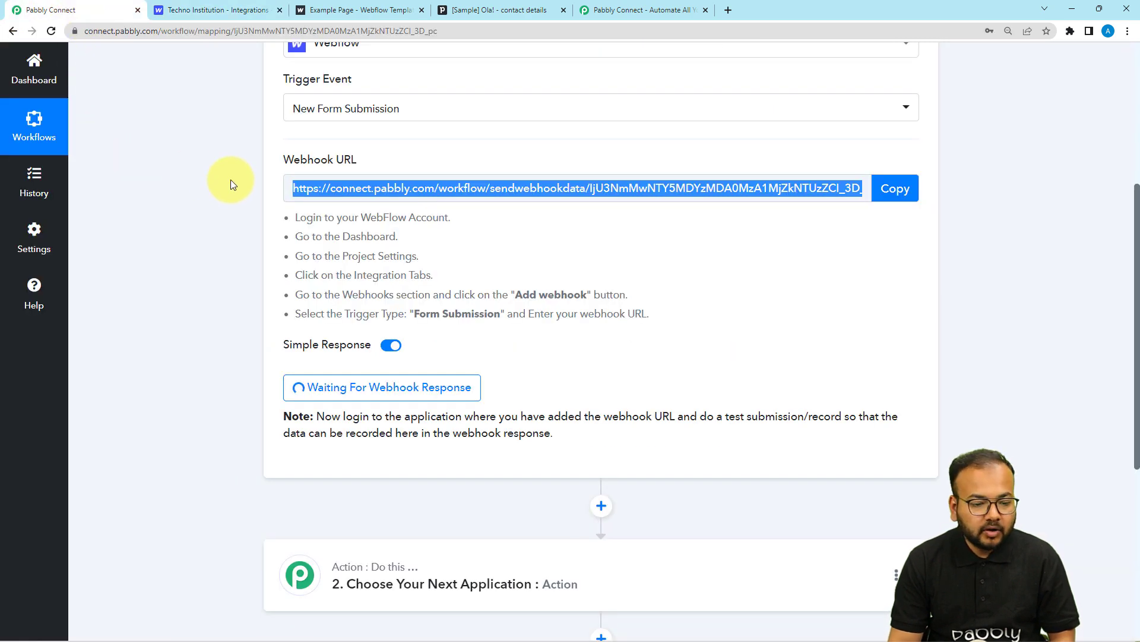
pyautogui.scroll(-3, 230, 180)
pyautogui.scroll(3, 230, 179)
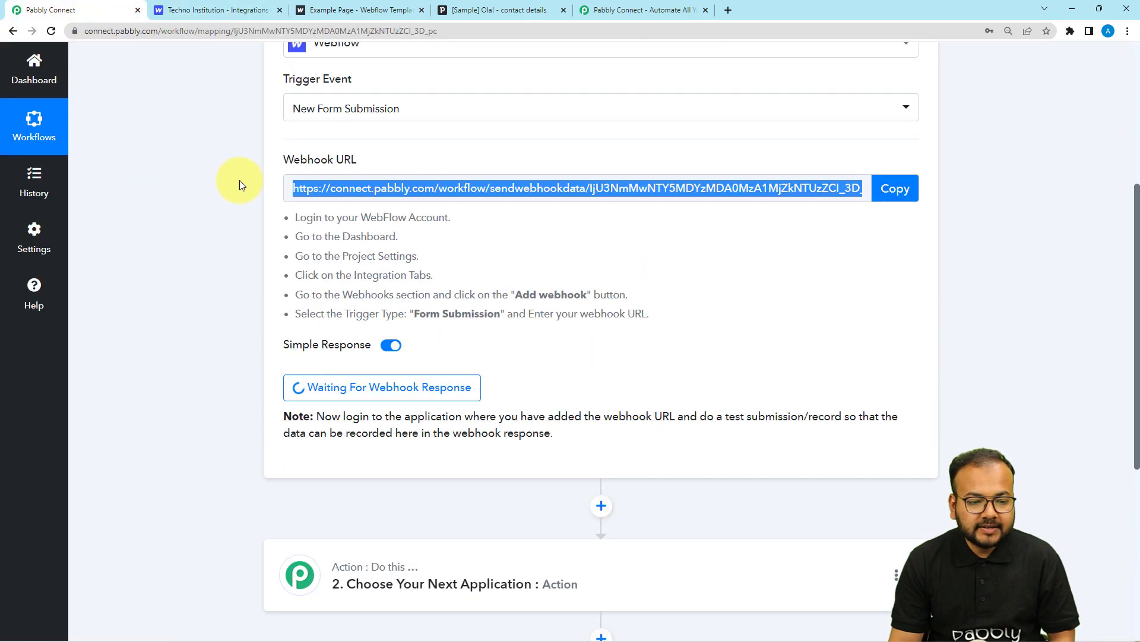
pyautogui.click(895, 189)
pyautogui.scroll(-3, 576, 306)
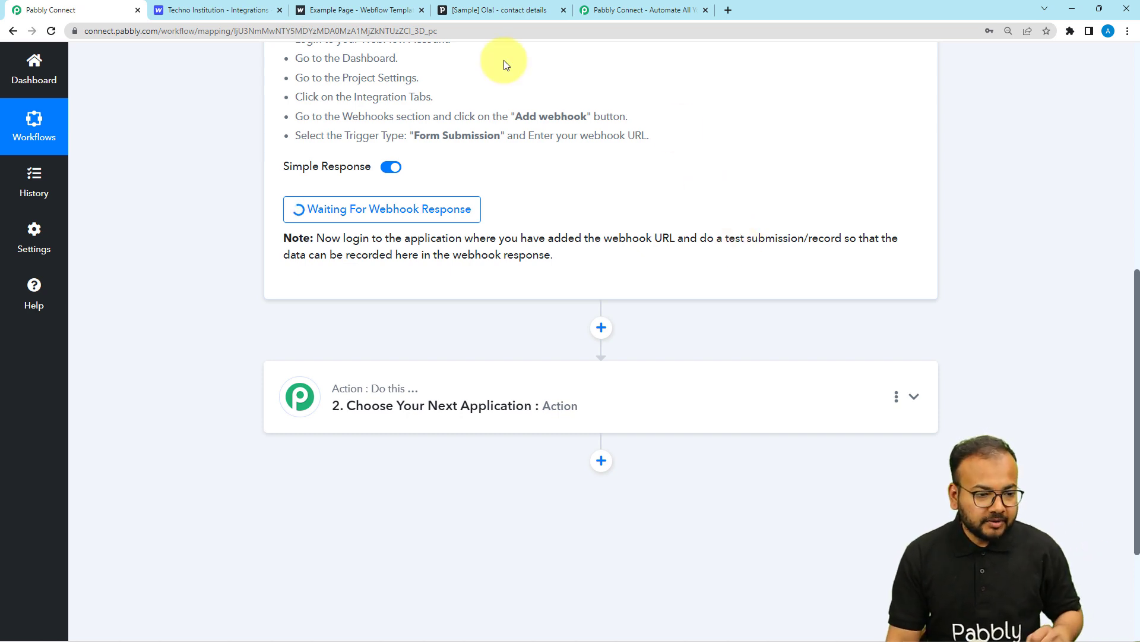
# Fill the Techno Institute form with name 'dummy name' and a dummy e-mail, then submit
pyautogui.click(326, 11)
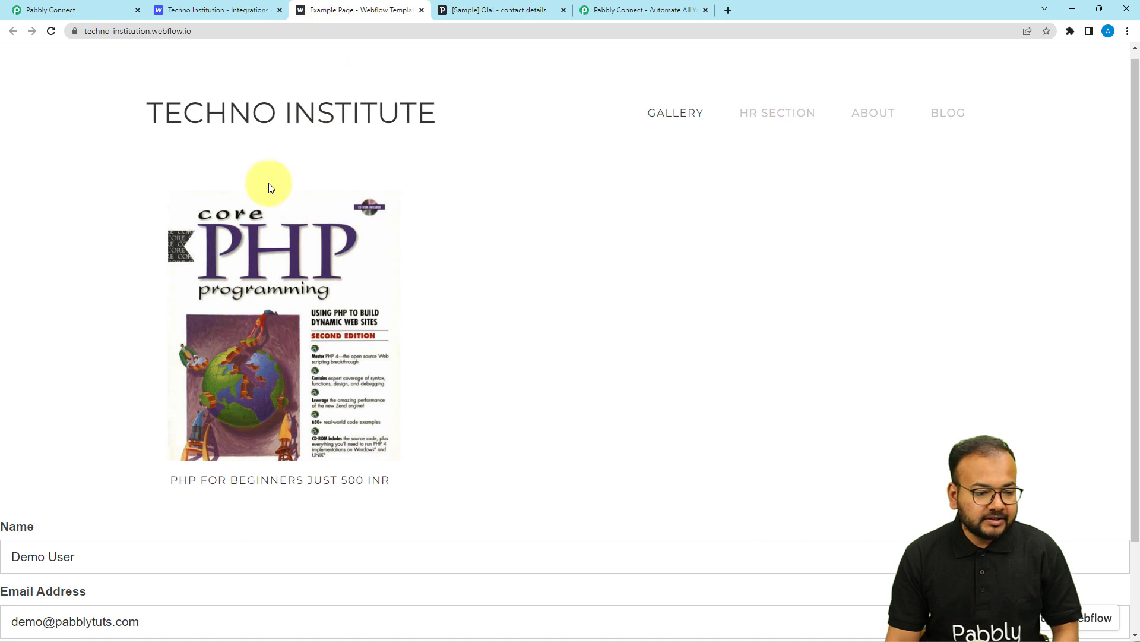
pyautogui.scroll(-2, 269, 183)
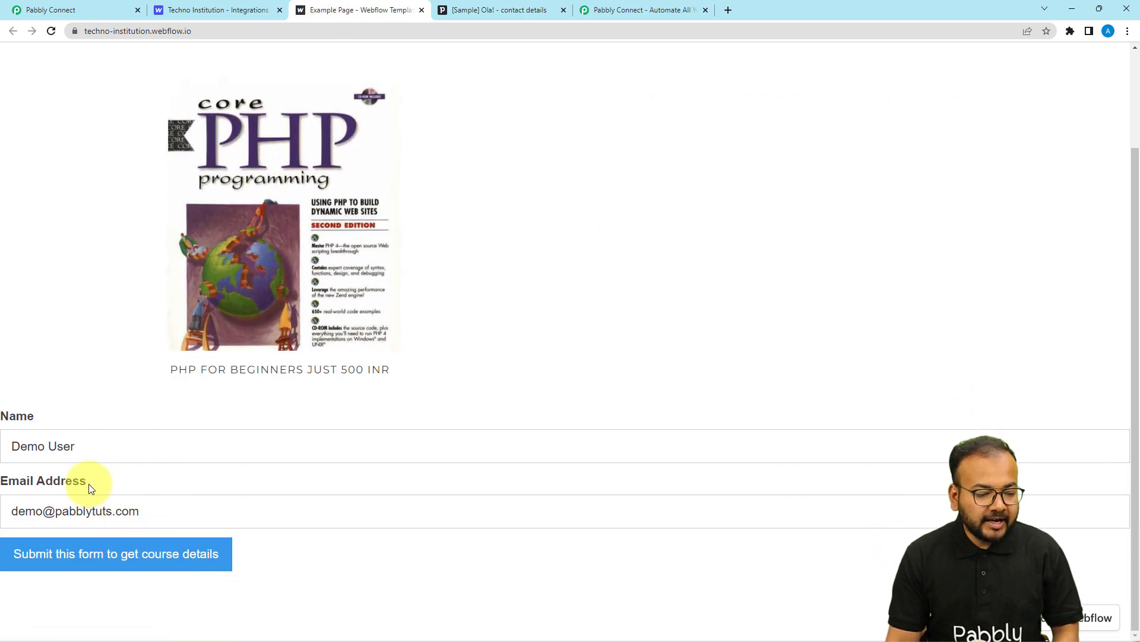
pyautogui.click(118, 456)
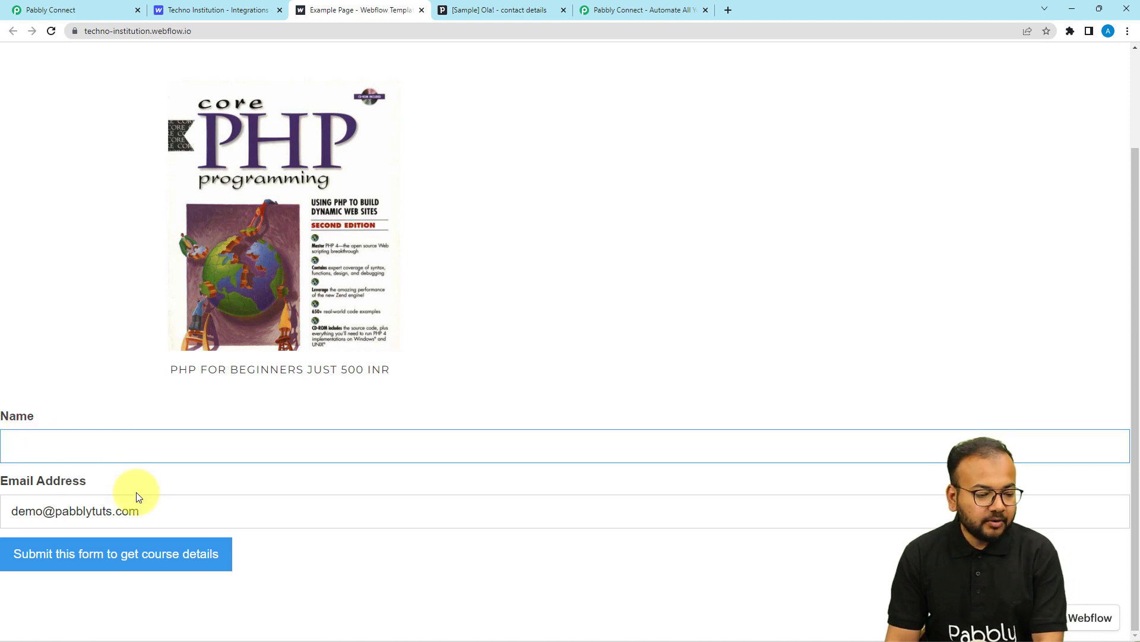
pyautogui.click(143, 508)
pyautogui.press('BackSpace')
pyautogui.press('BackSpace')
pyautogui.press('BackSpace')
pyautogui.press('BackSpace')
pyautogui.press('BackSpace')
pyautogui.press('BackSpace')
pyautogui.press('BackSpace')
pyautogui.press('BackSpace')
pyautogui.press('BackSpace')
pyautogui.press('BackSpace')
pyautogui.press('BackSpace')
pyautogui.press('BackSpace')
pyautogui.press('BackSpace')
pyautogui.press('BackSpace')
pyautogui.press('BackSpace')
pyautogui.press('BackSpace')
pyautogui.press('BackSpace')
pyautogui.press('BackSpace')
pyautogui.press('BackSpace')
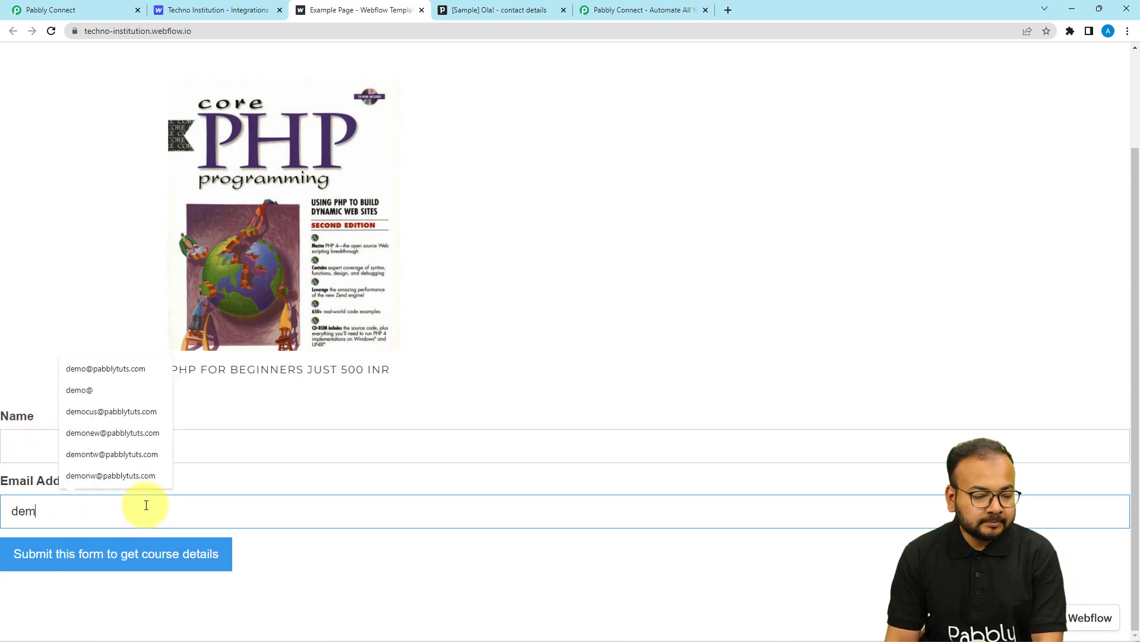
pyautogui.click(91, 453)
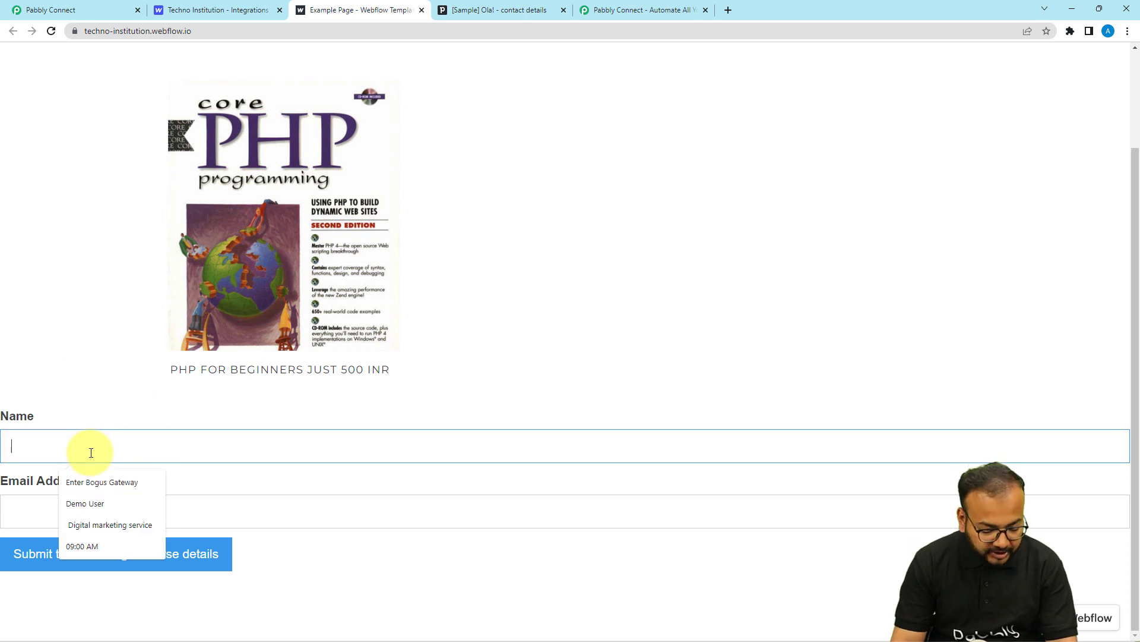
pyautogui.write('dummy')
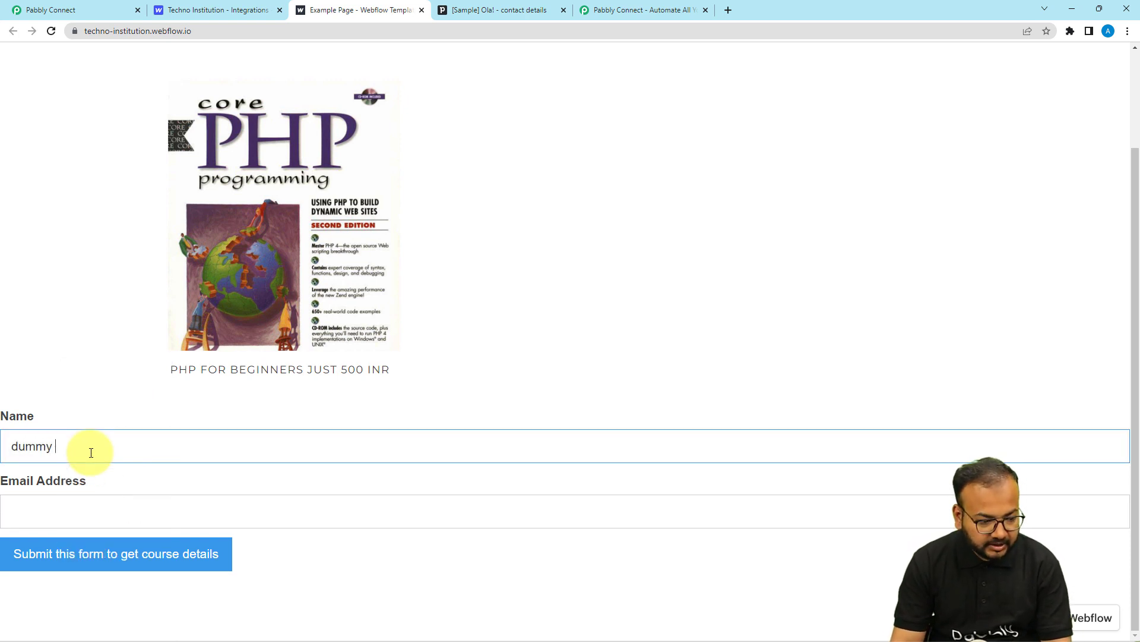
pyautogui.write(' name')
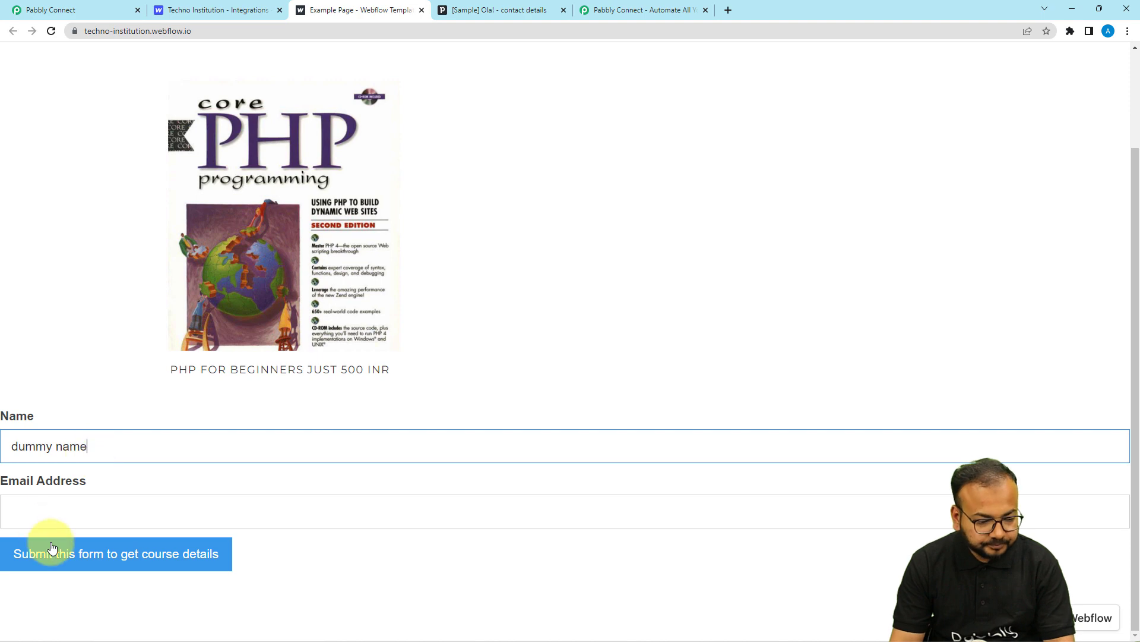
pyautogui.click(60, 510)
pyautogui.write('du')
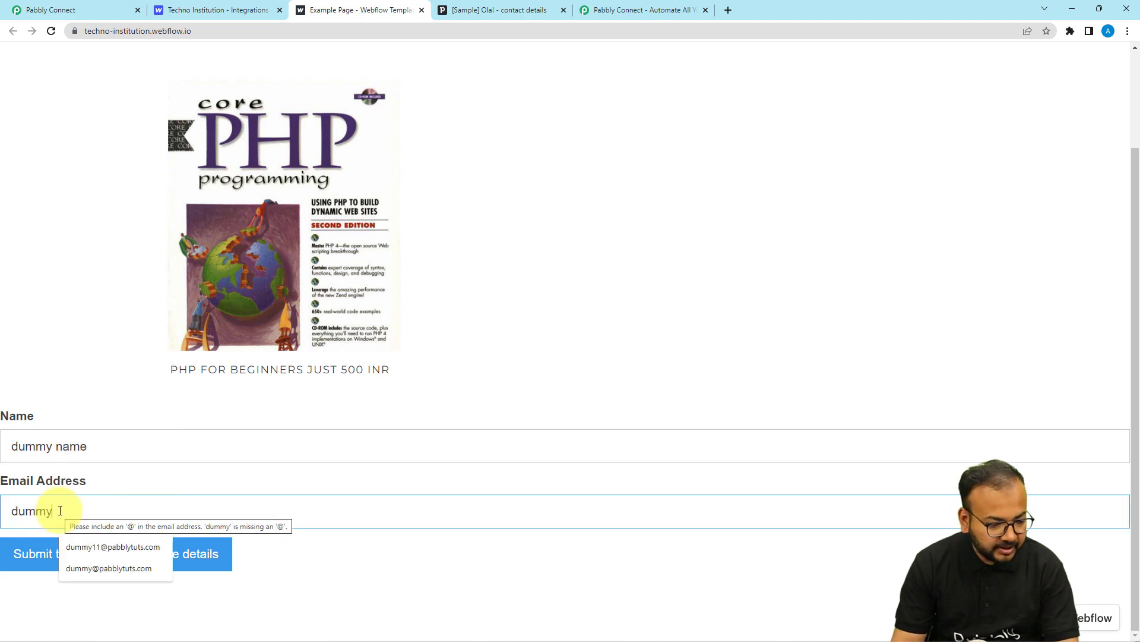
pyautogui.write('mmy')
pyautogui.click(74, 572)
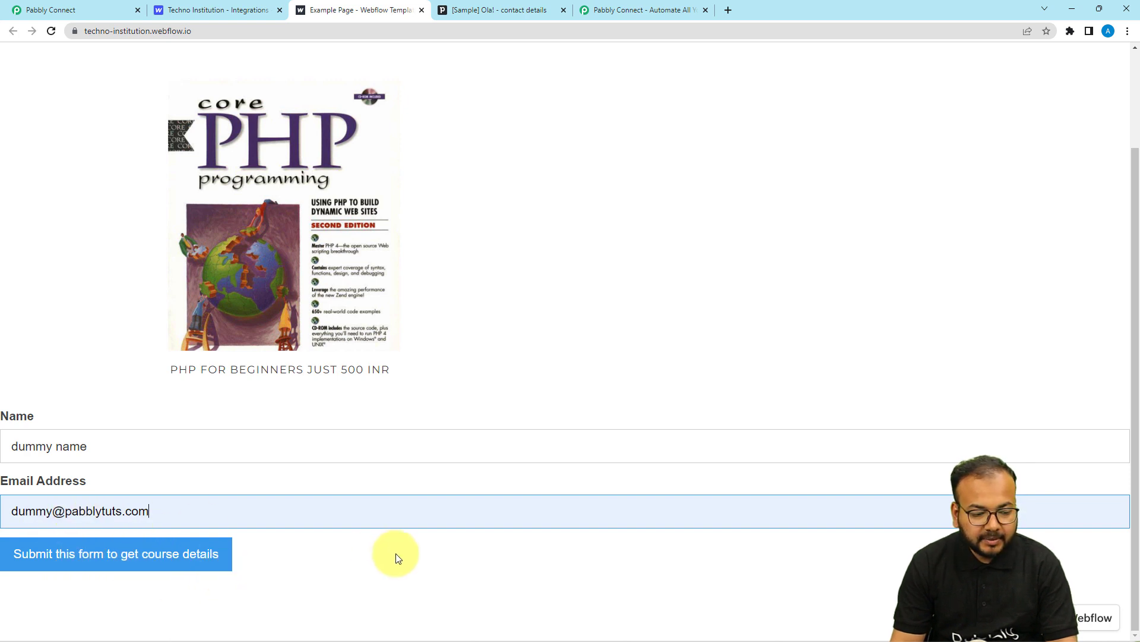
pyautogui.click(67, 562)
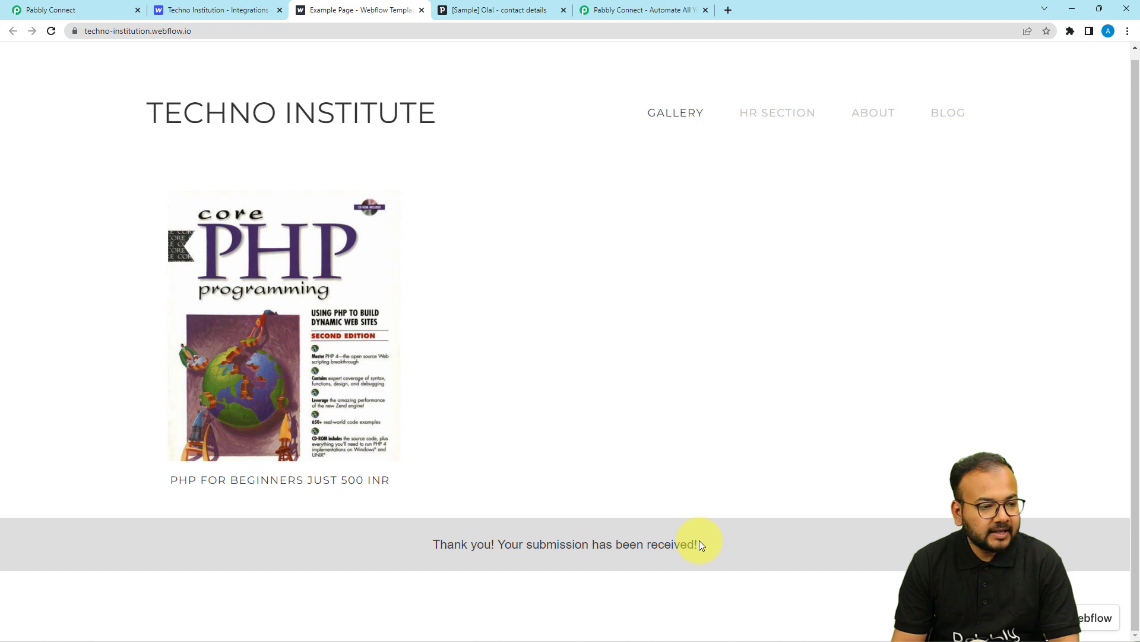
# Review the captured name, e-mail, timestamp and ID, then expand the action step
pyautogui.click(76, 9)
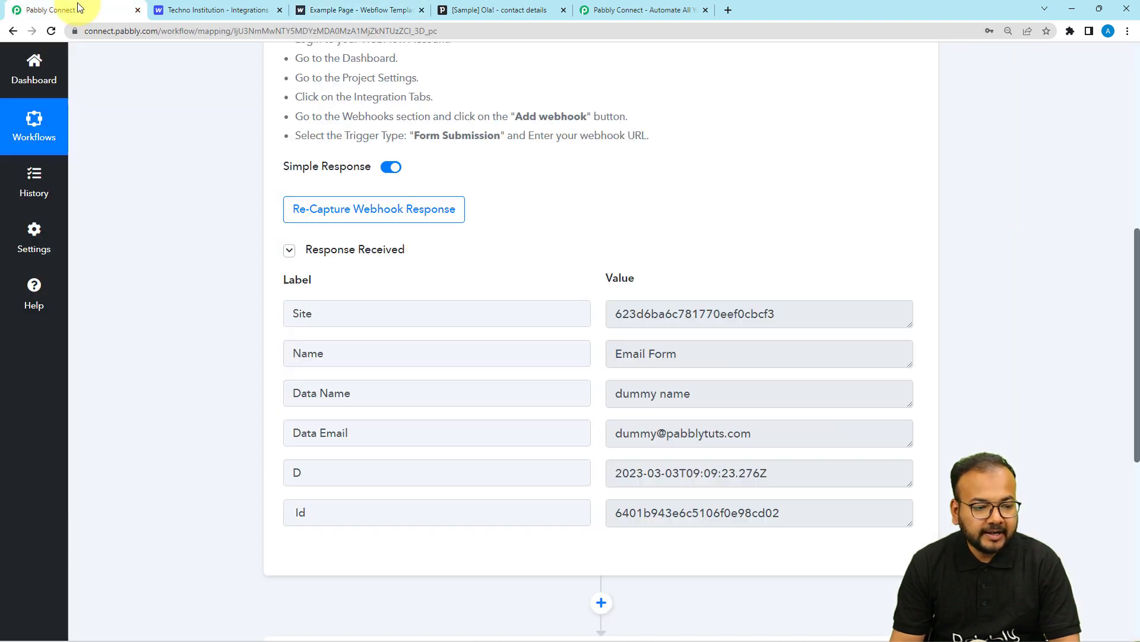
pyautogui.scroll(-2, 387, 415)
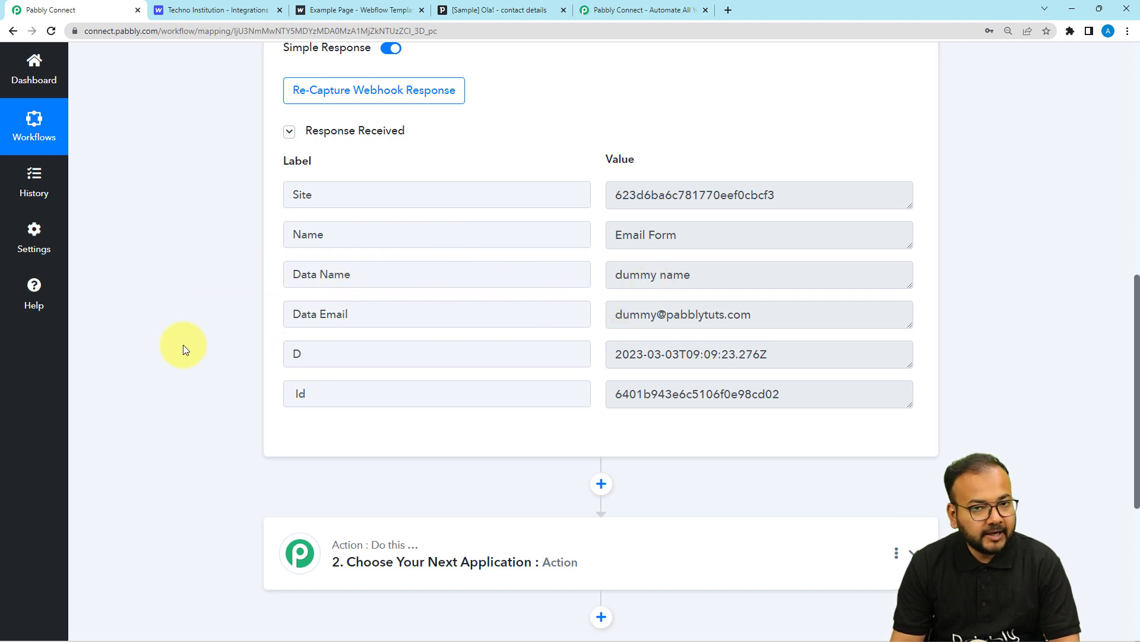
pyautogui.scroll(-4, 183, 344)
pyautogui.scroll(3, 183, 344)
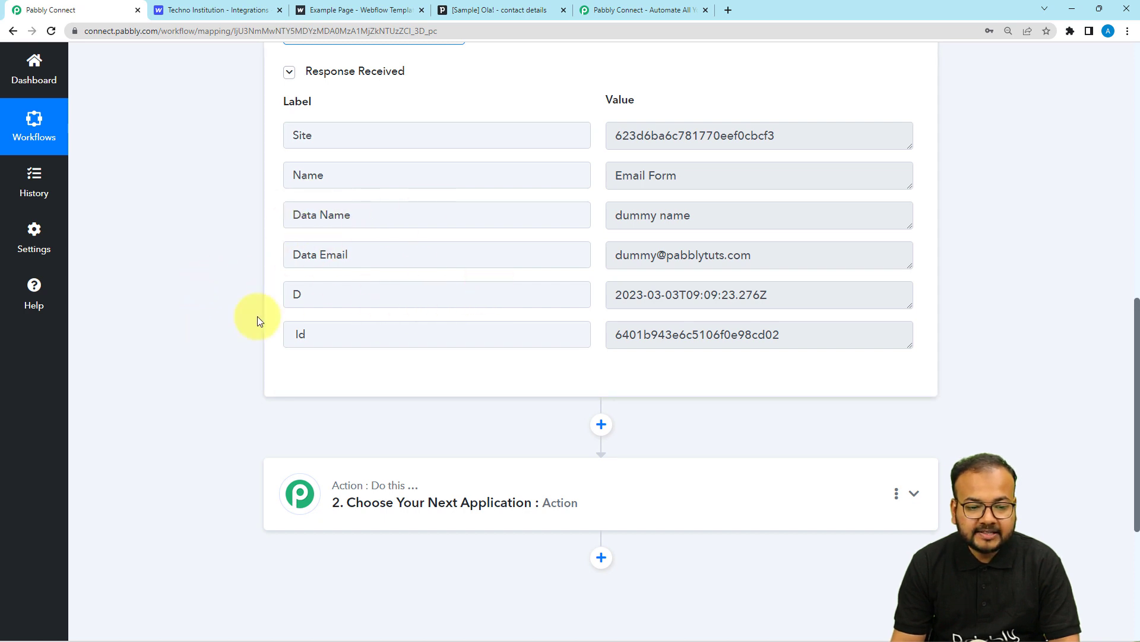
pyautogui.scroll(-2, 301, 416)
pyautogui.click(363, 413)
pyautogui.scroll(-4, 368, 356)
# Search 'pipe', pick PipeDrive as the action app and select the Create Lead event
pyautogui.click(374, 231)
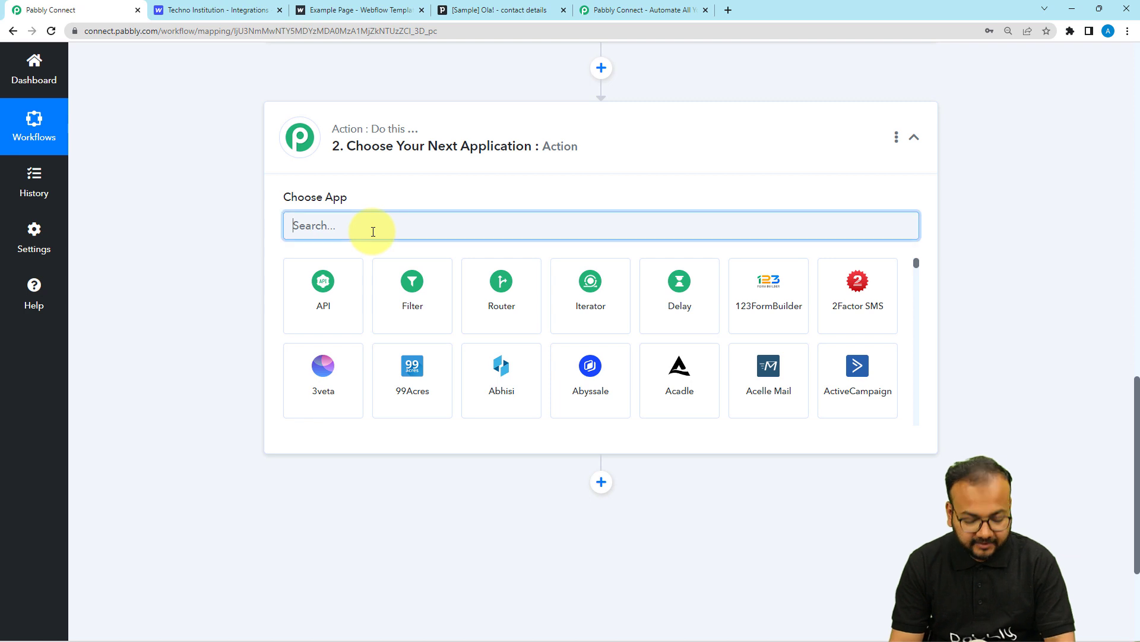
pyautogui.write('pipe')
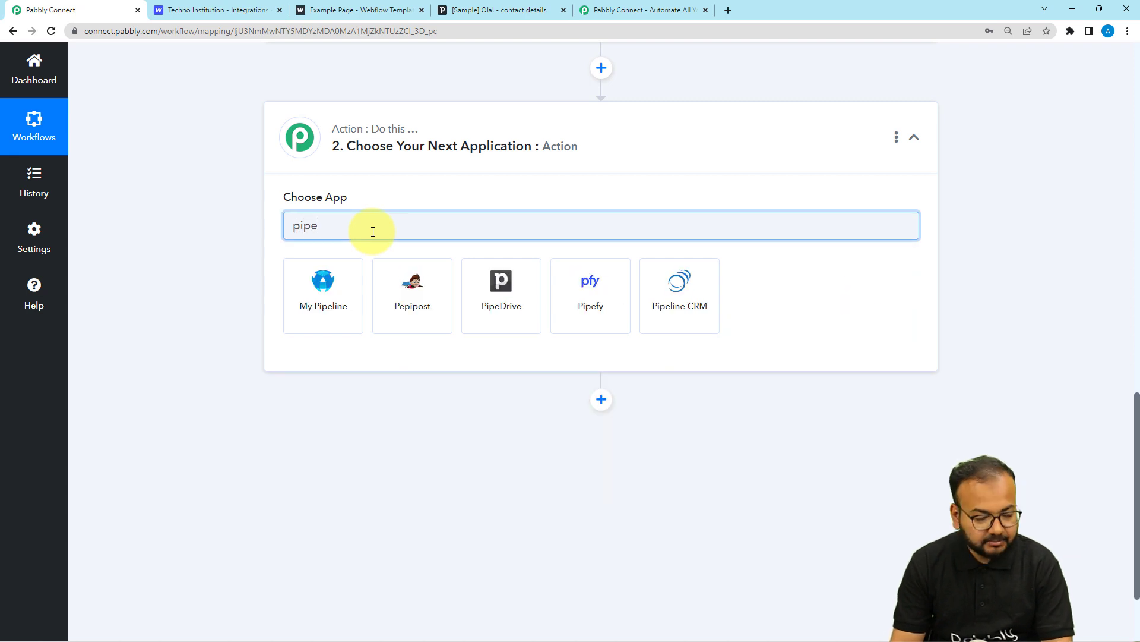
pyautogui.click(402, 320)
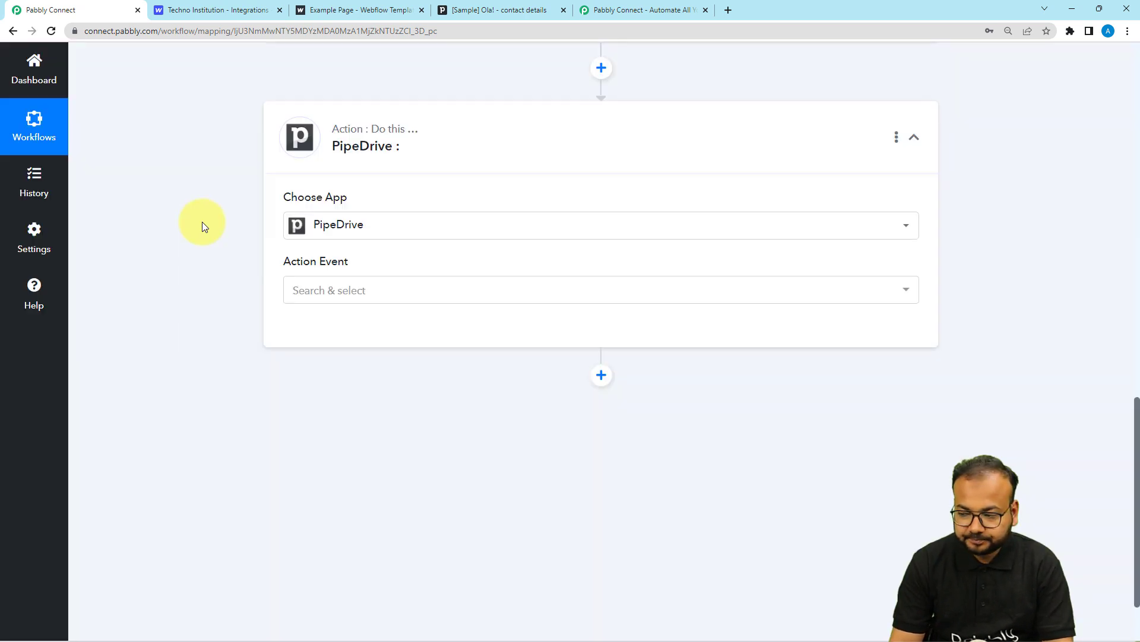
pyautogui.click(297, 294)
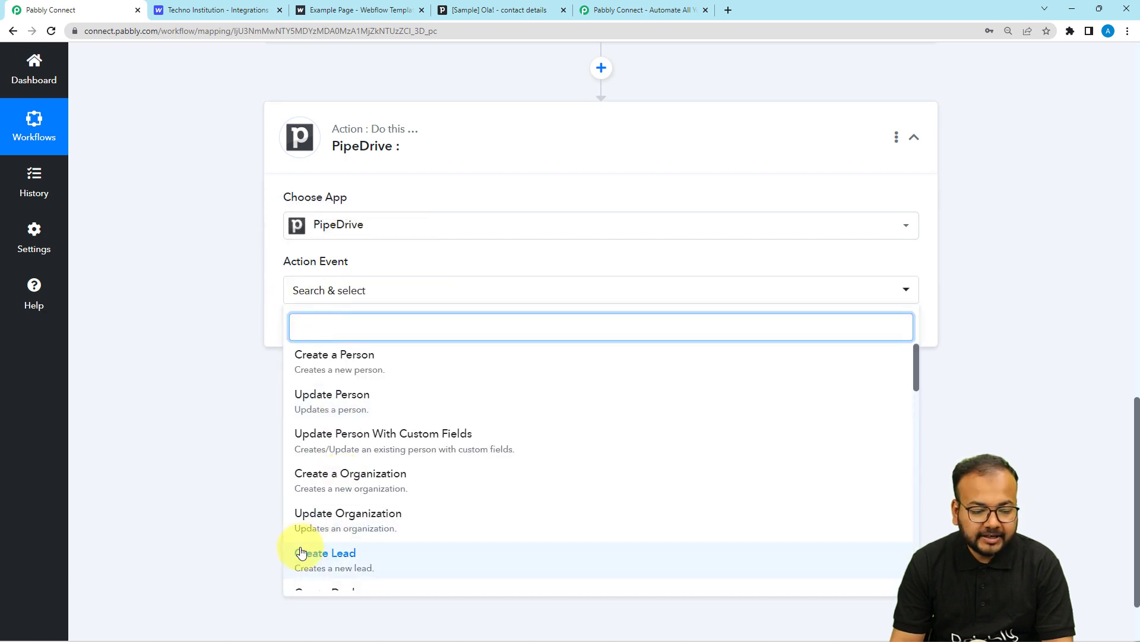
pyautogui.scroll(-2, 305, 547)
pyautogui.click(301, 446)
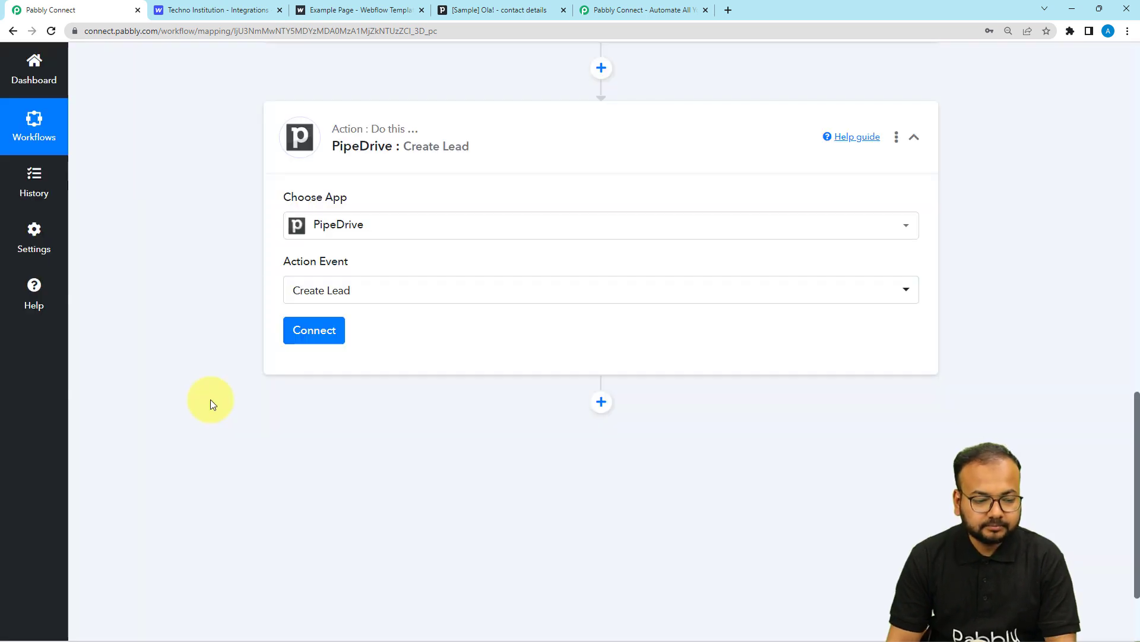
# Add a new PipeDrive connection, then switch to the Techno Institute site tab
pyautogui.click(303, 335)
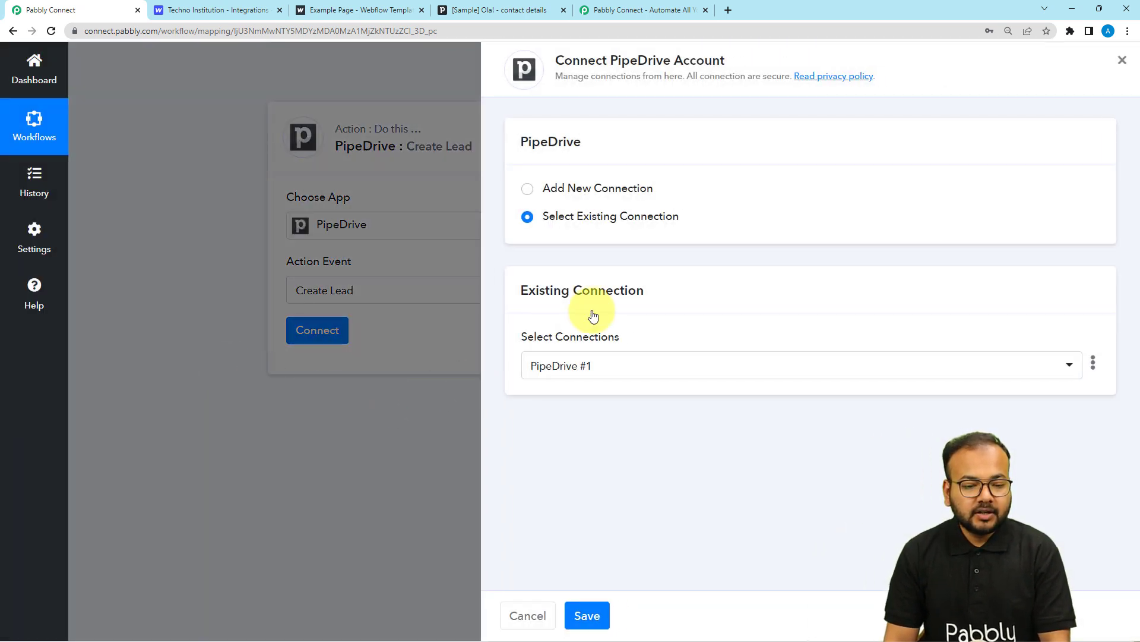
pyautogui.click(528, 190)
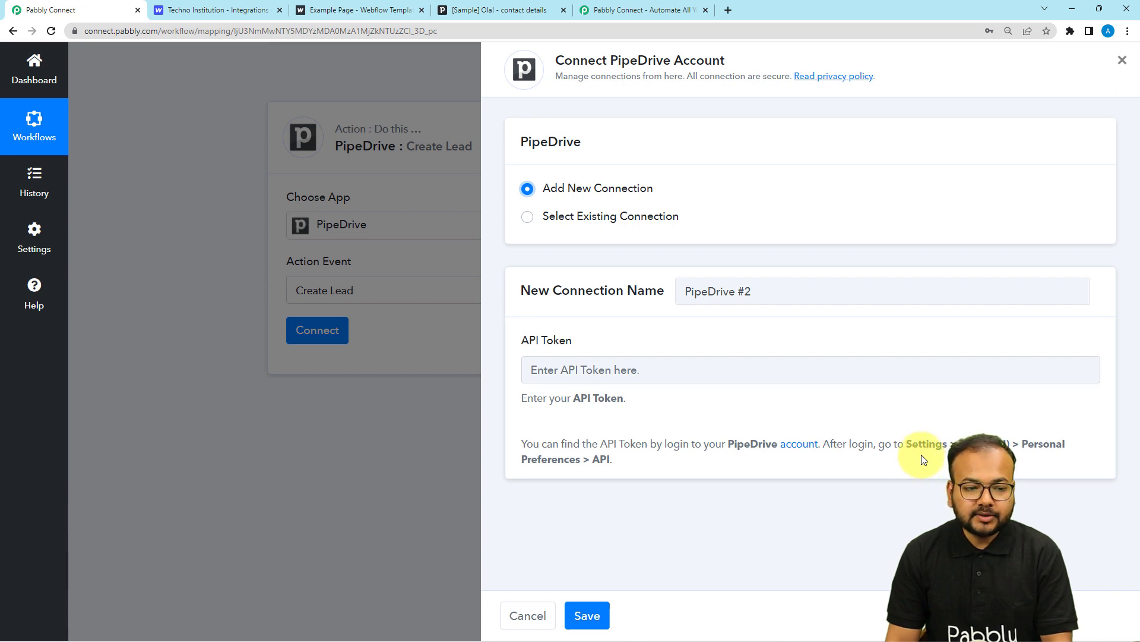
pyautogui.click(389, 12)
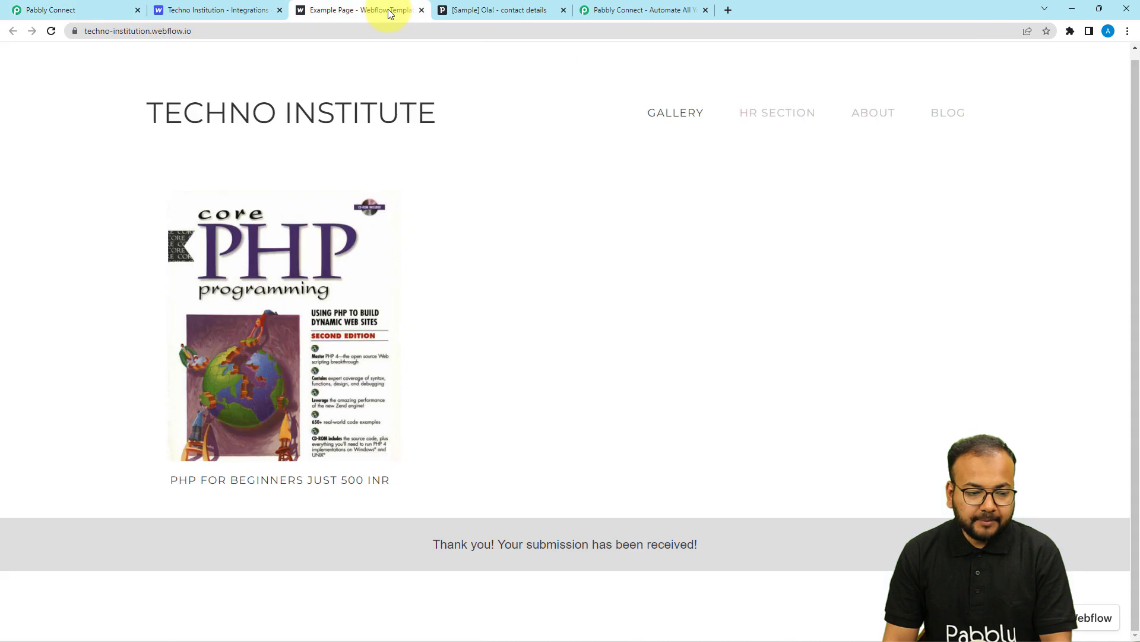
# Copy the personal API token from Pipedrive's Personal preferences API tab
pyautogui.click(446, 11)
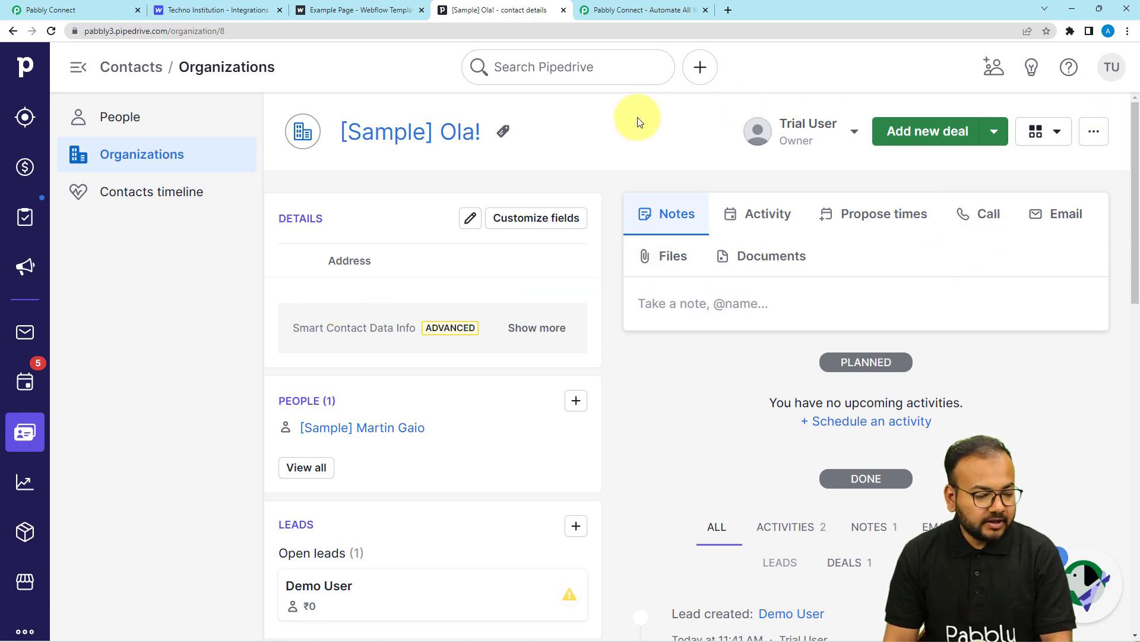
pyautogui.click(1112, 79)
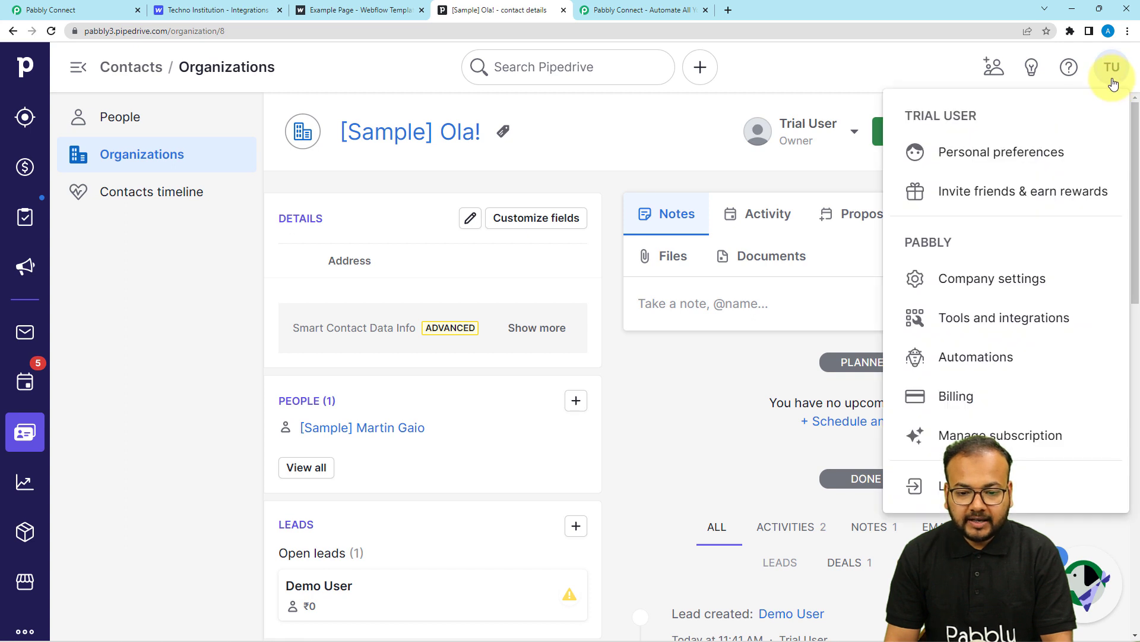
pyautogui.click(996, 162)
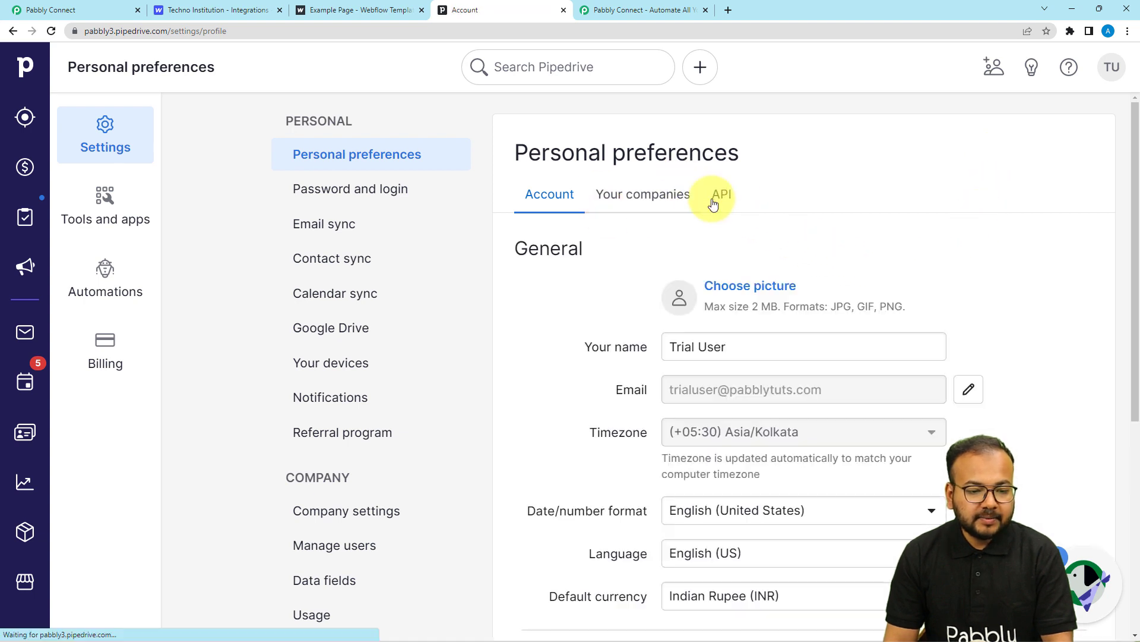
pyautogui.click(735, 202)
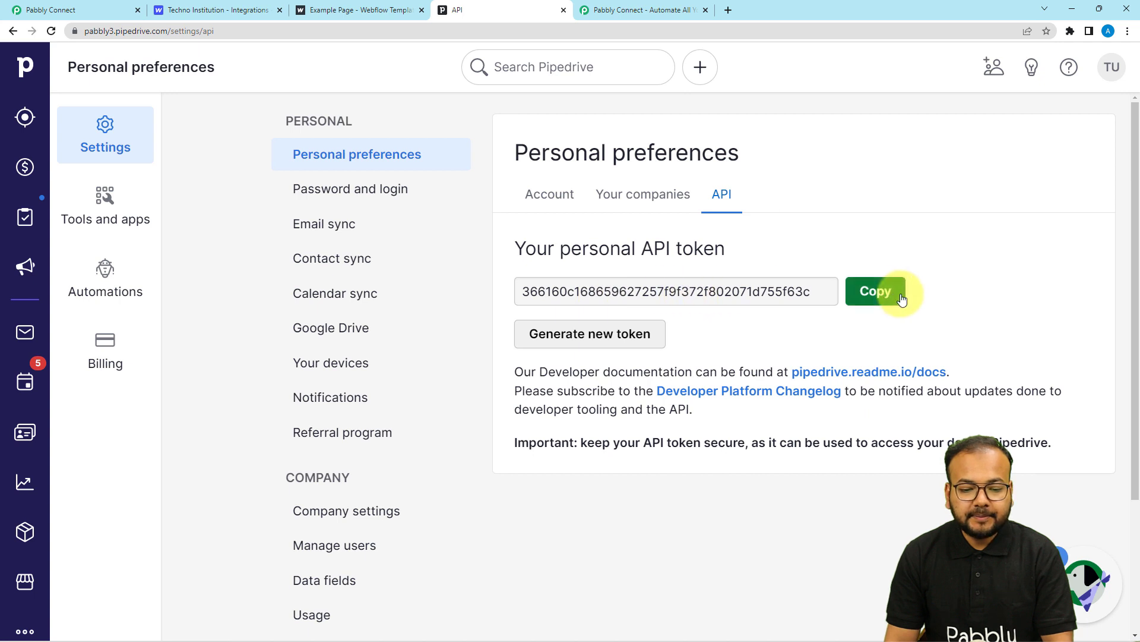
pyautogui.click(892, 300)
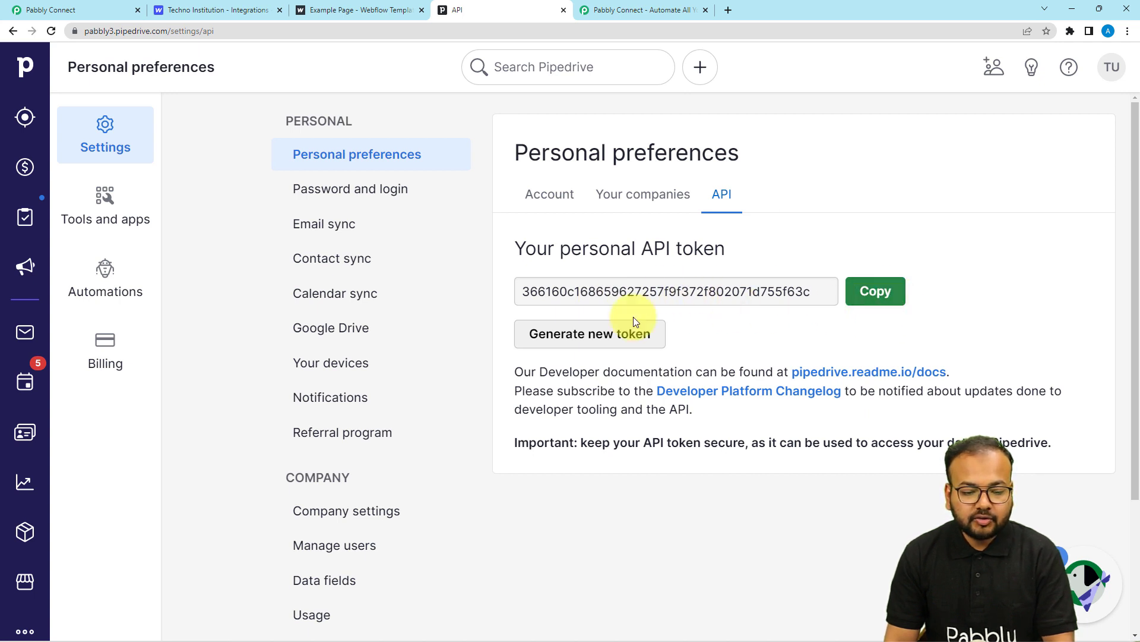
pyautogui.click(885, 298)
# Paste the copied token into the Pipedrive API Token field and save the connection, revealing the Create Lead fields
pyautogui.click(107, 10)
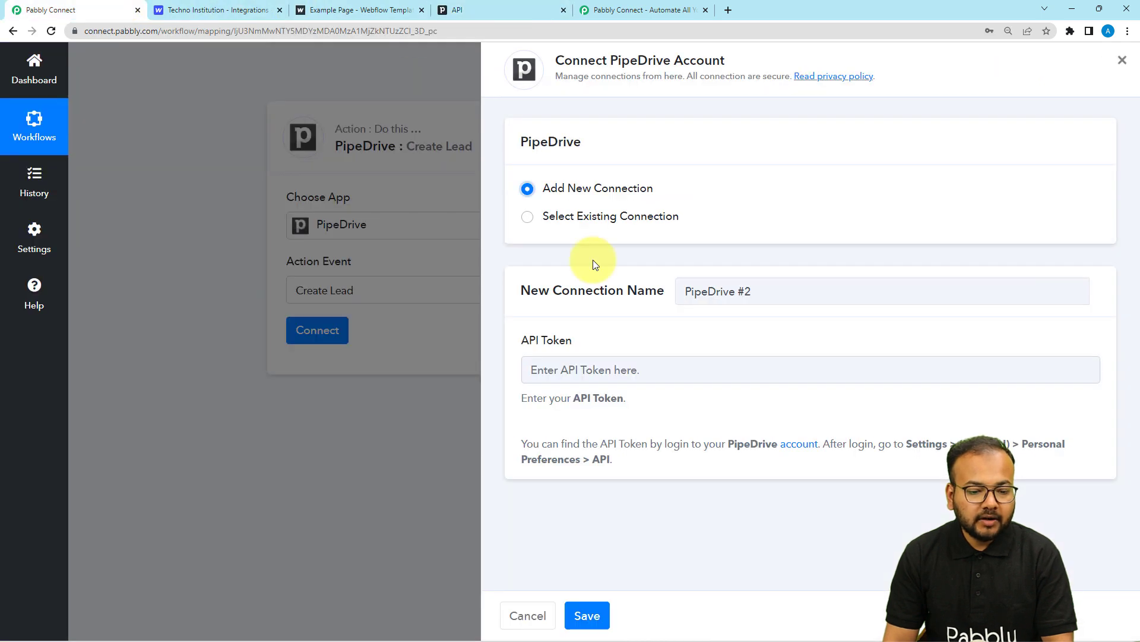
pyautogui.rightClick(629, 363)
pyautogui.click(640, 463)
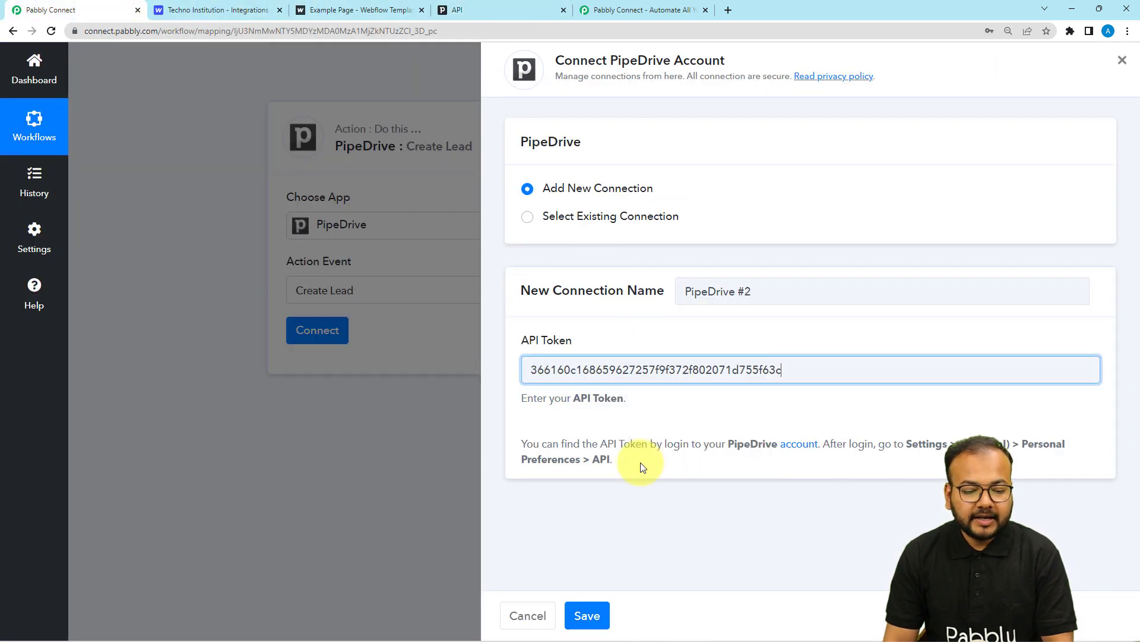
pyautogui.click(593, 610)
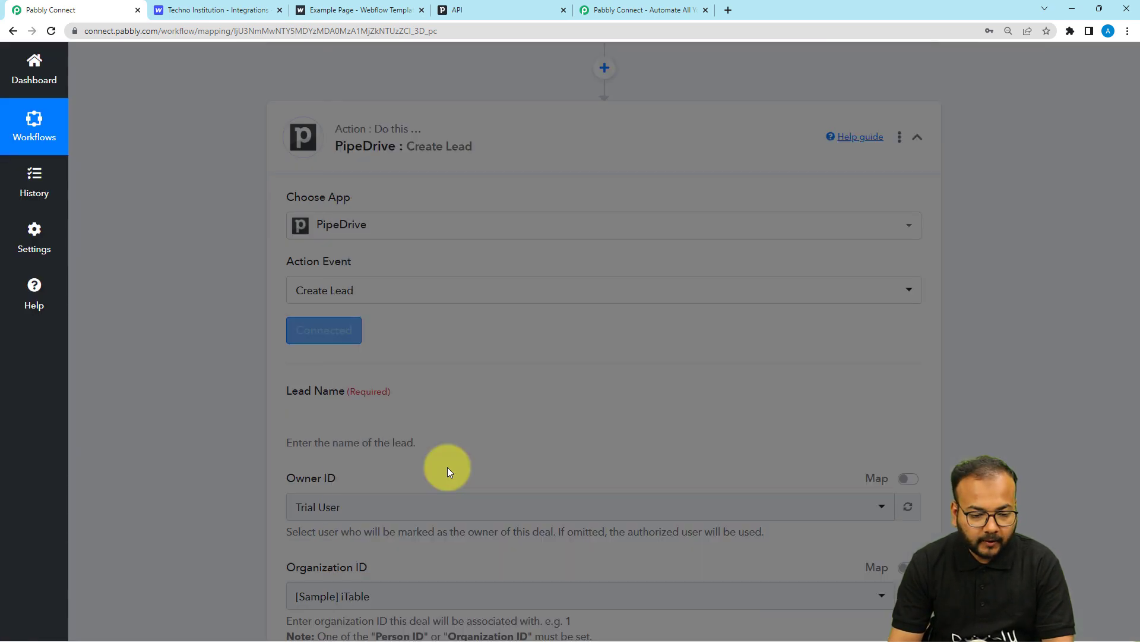
pyautogui.scroll(-3, 214, 376)
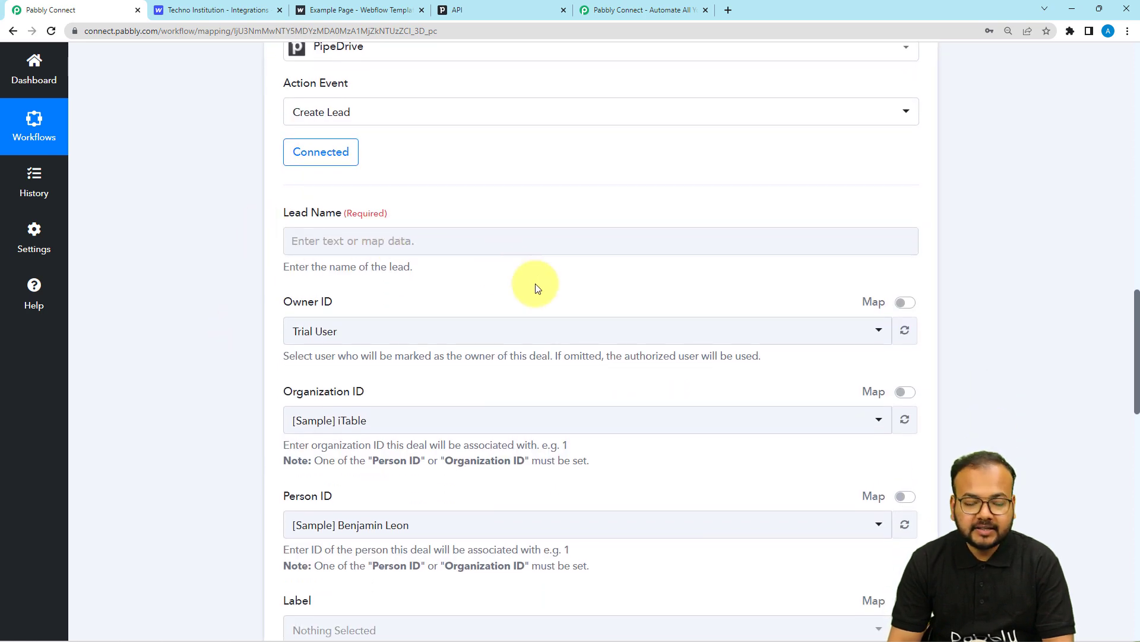
pyautogui.scroll(-3, 425, 386)
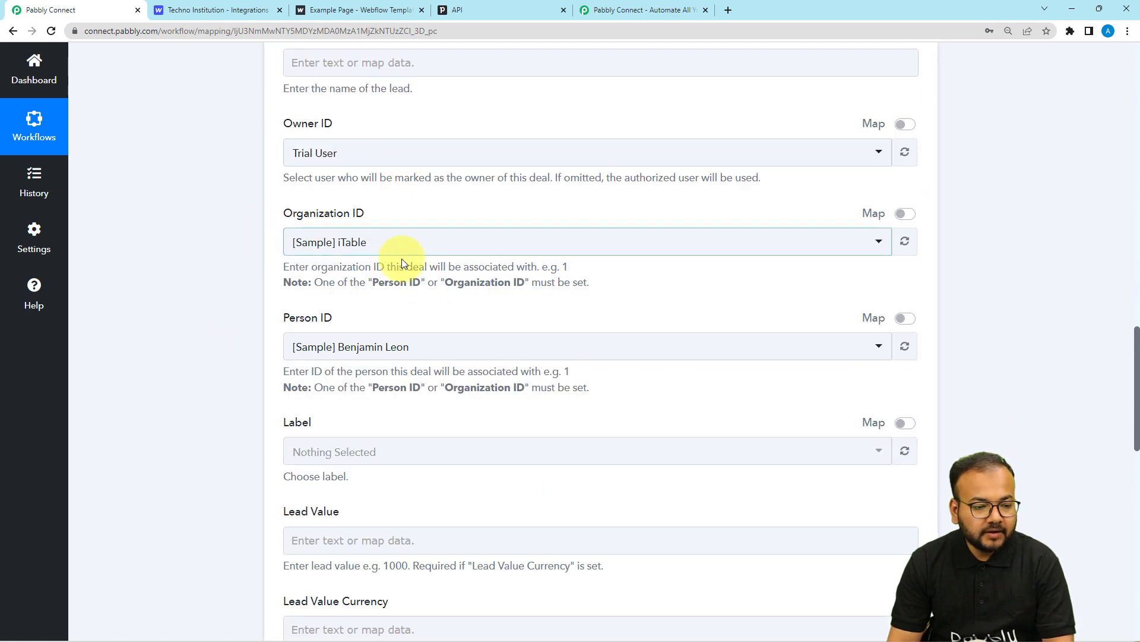
pyautogui.scroll(-1, 422, 241)
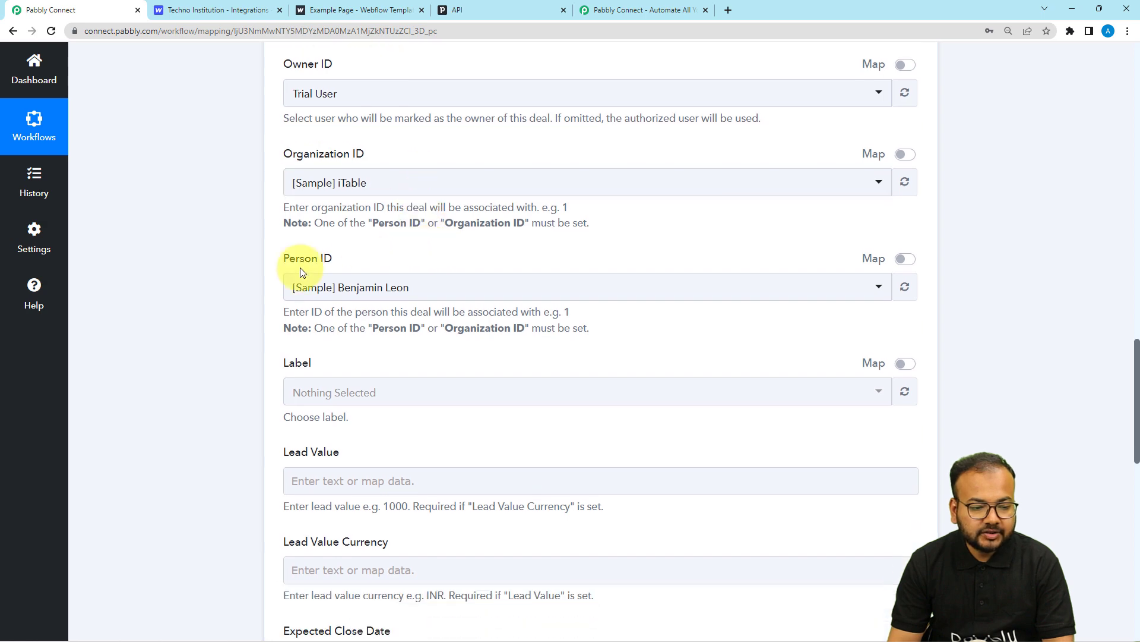
pyautogui.scroll(-4, 360, 373)
pyautogui.scroll(7, 369, 375)
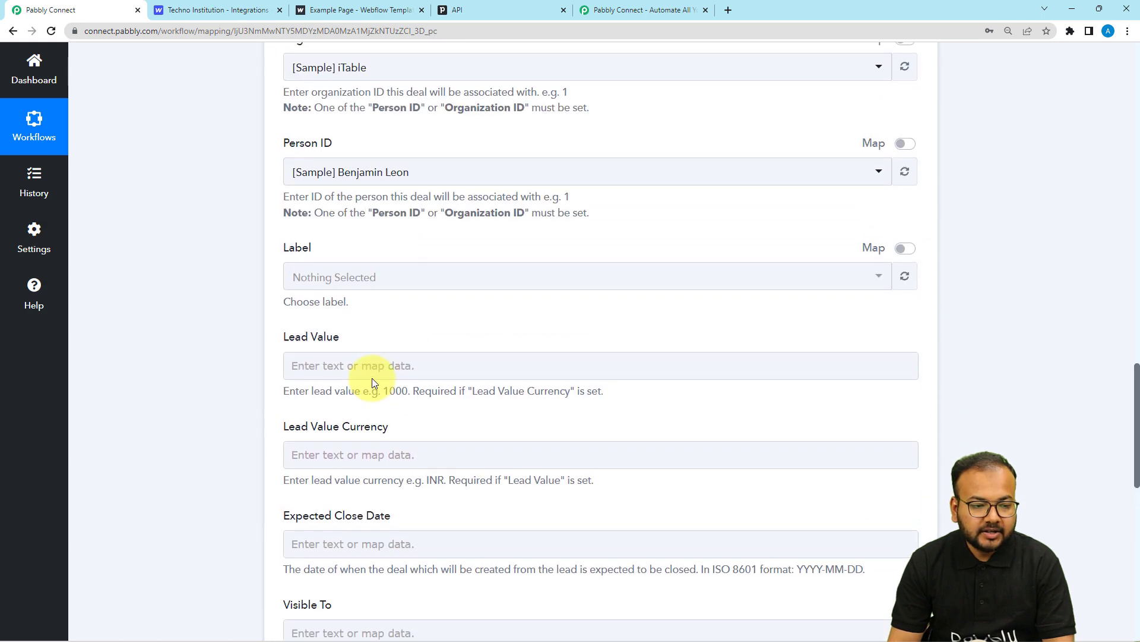
pyautogui.scroll(12, 372, 380)
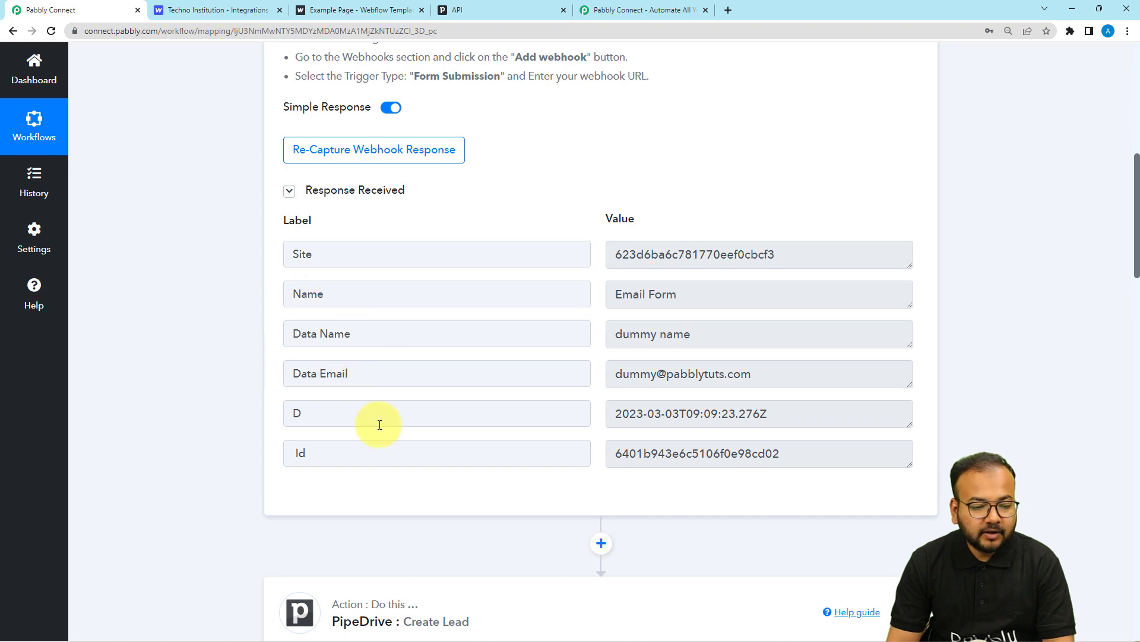
pyautogui.scroll(-9, 210, 521)
pyautogui.scroll(-4, 209, 519)
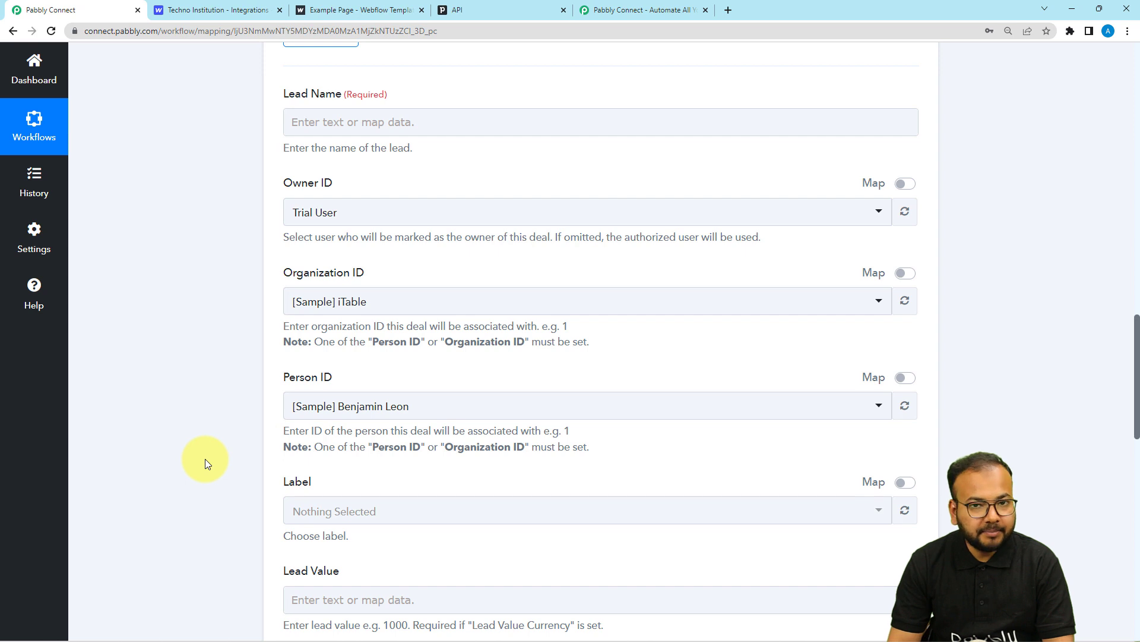
pyautogui.scroll(2, 205, 458)
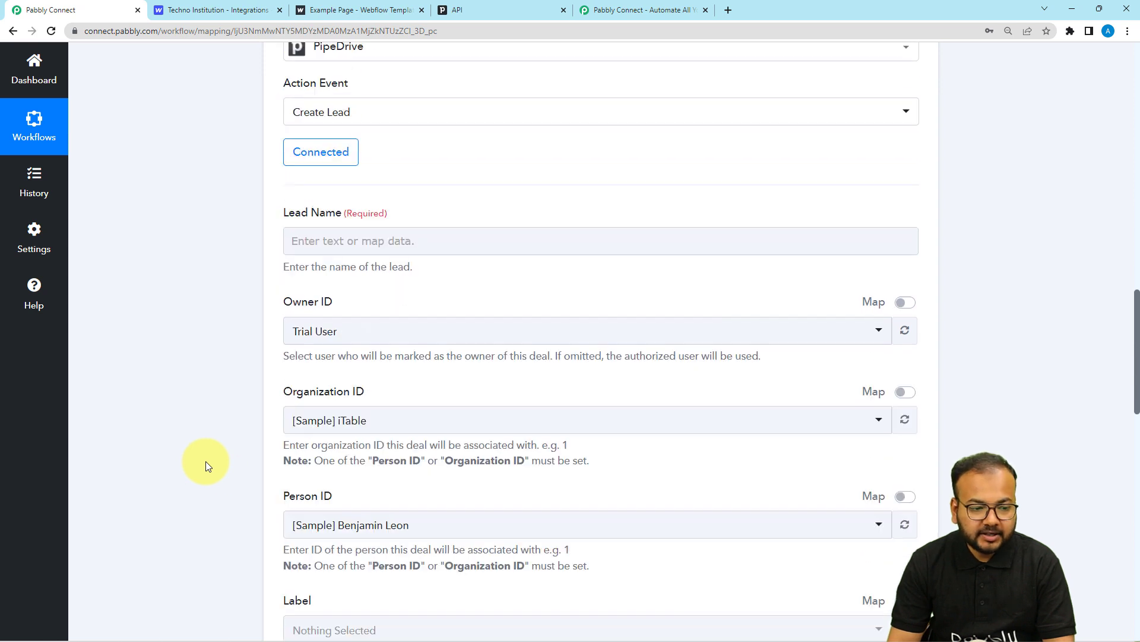
# Map Lead Name to Data Name from 1. Webflow: New Form Submission
pyautogui.click(360, 249)
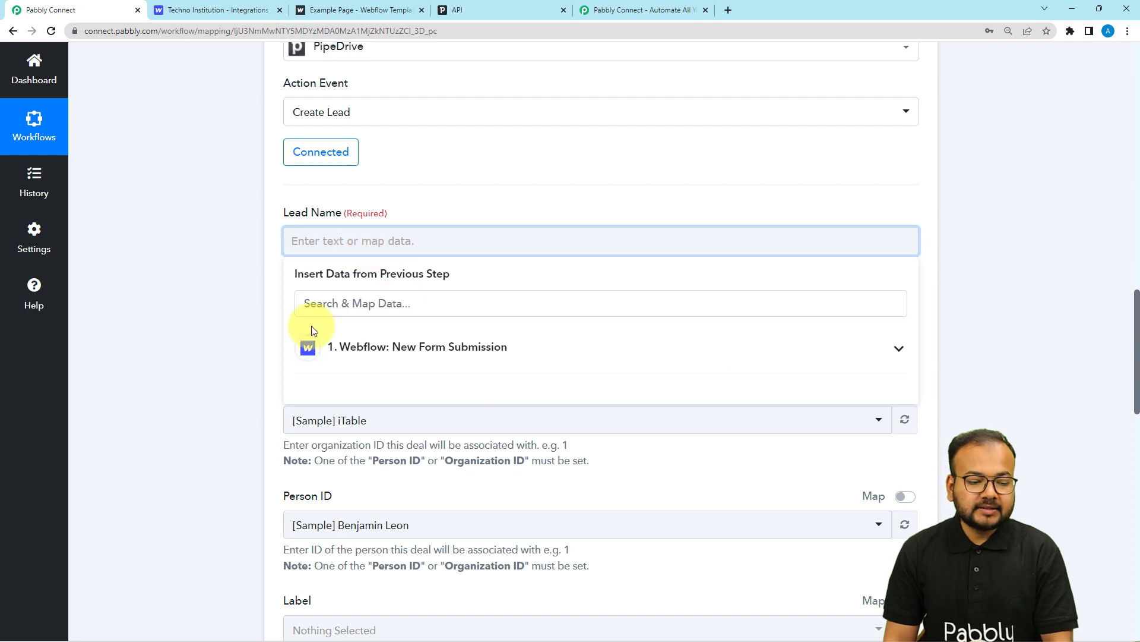
pyautogui.click(371, 364)
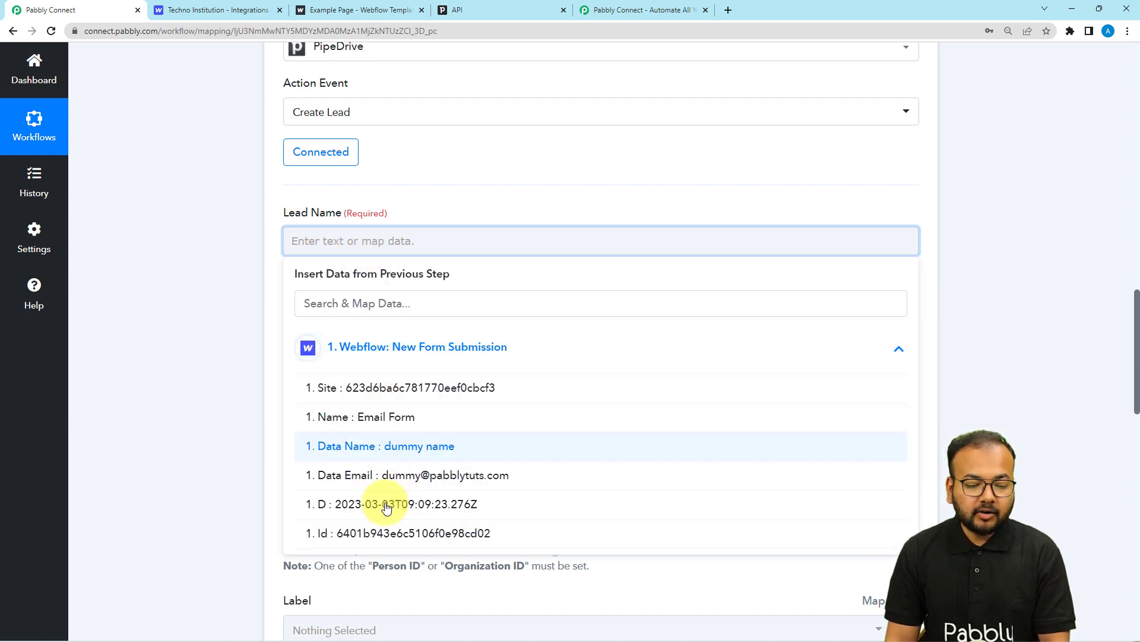
pyautogui.click(373, 446)
pyautogui.scroll(-1, 194, 375)
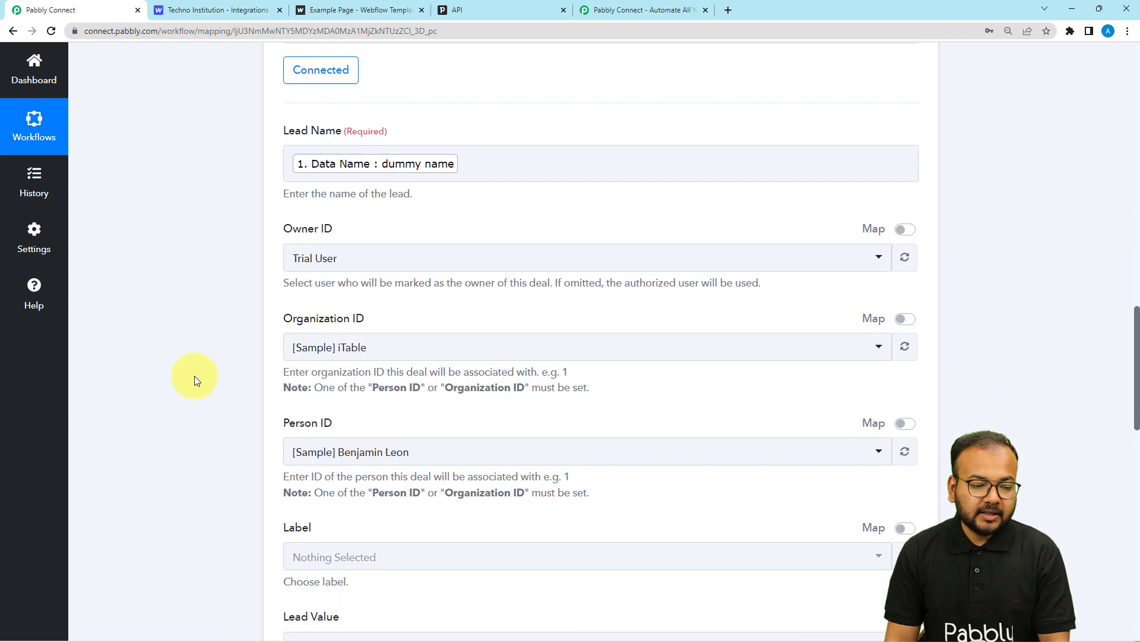
pyautogui.scroll(-2, 194, 375)
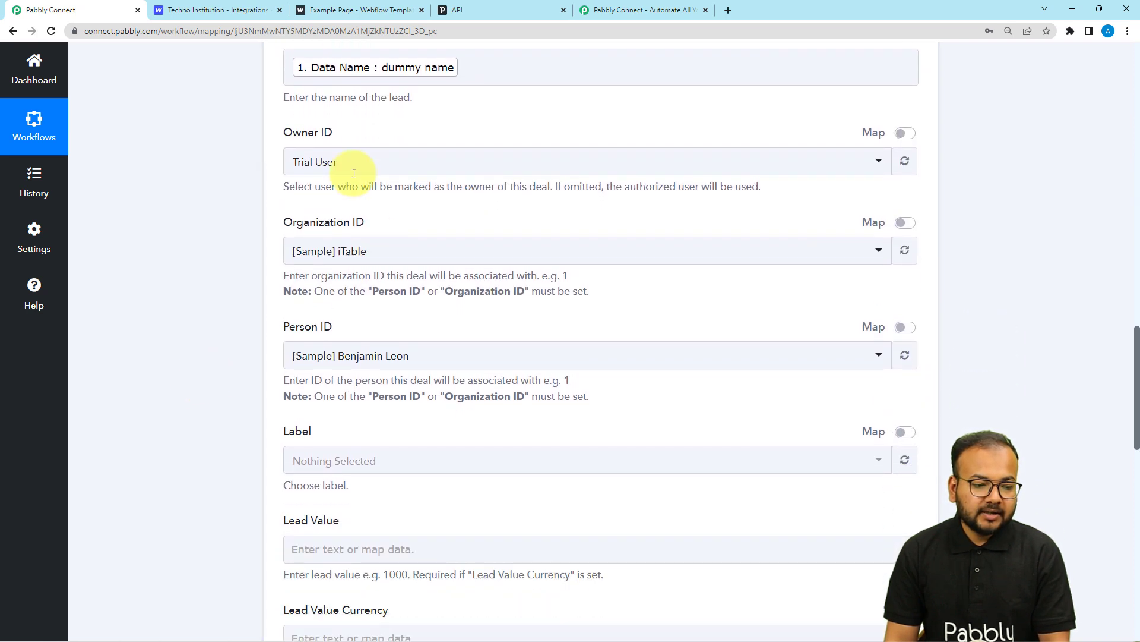
pyautogui.click(384, 253)
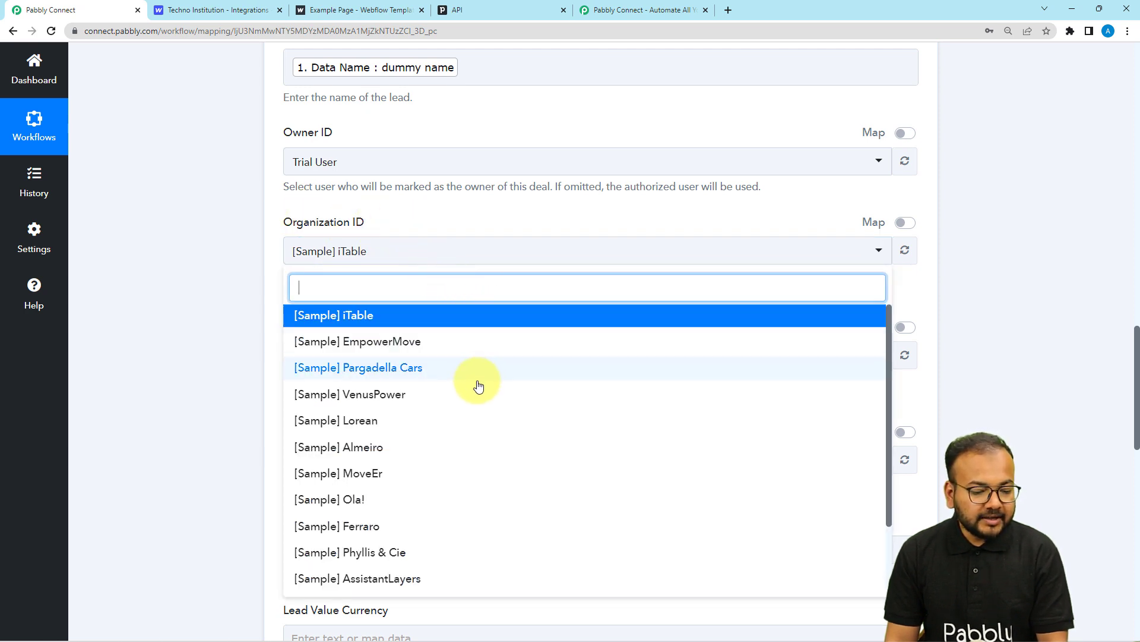
# Set Organization ID to [Sample] VenusPower, Person ID to the sample contact, and Label to Warm
pyautogui.click(387, 397)
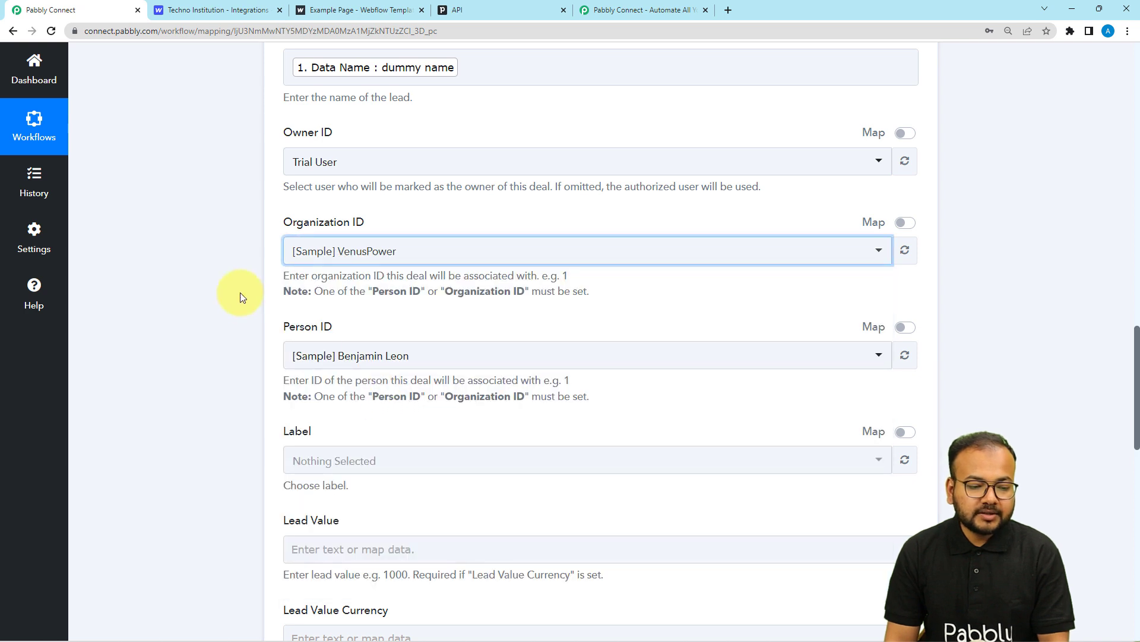
pyautogui.scroll(-2, 240, 293)
pyautogui.scroll(-2, 240, 293)
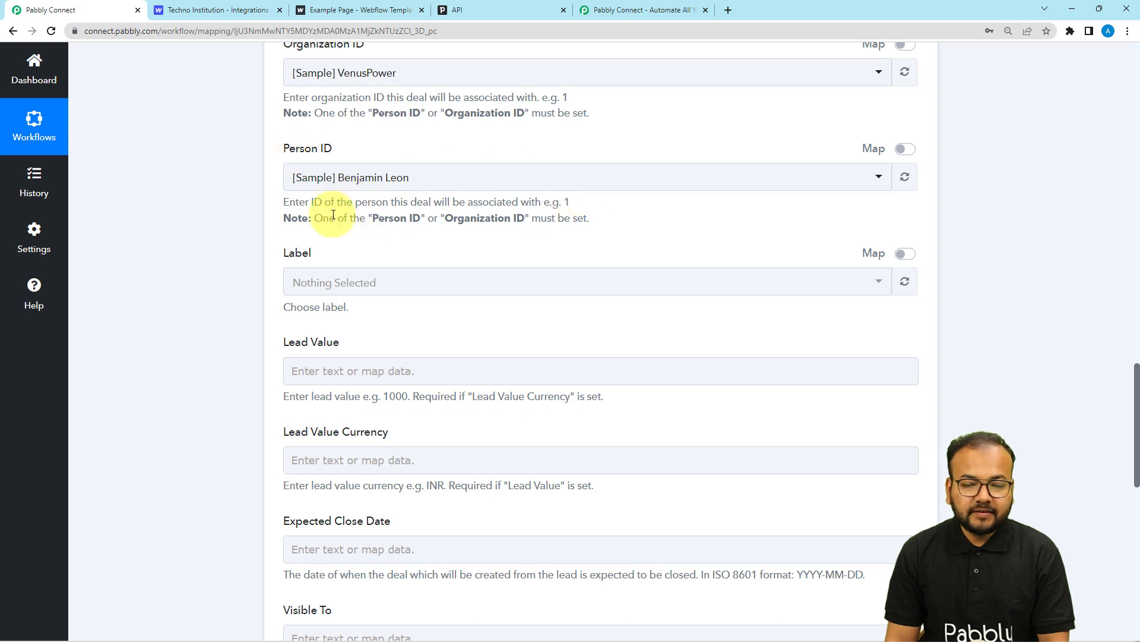
pyautogui.click(472, 179)
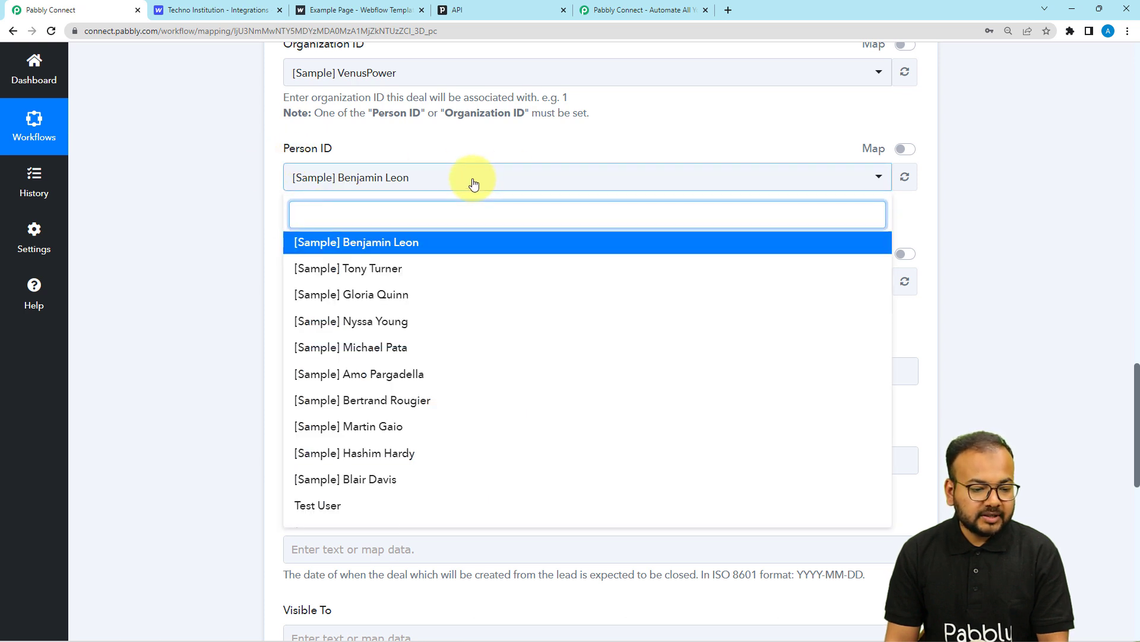
pyautogui.click(380, 294)
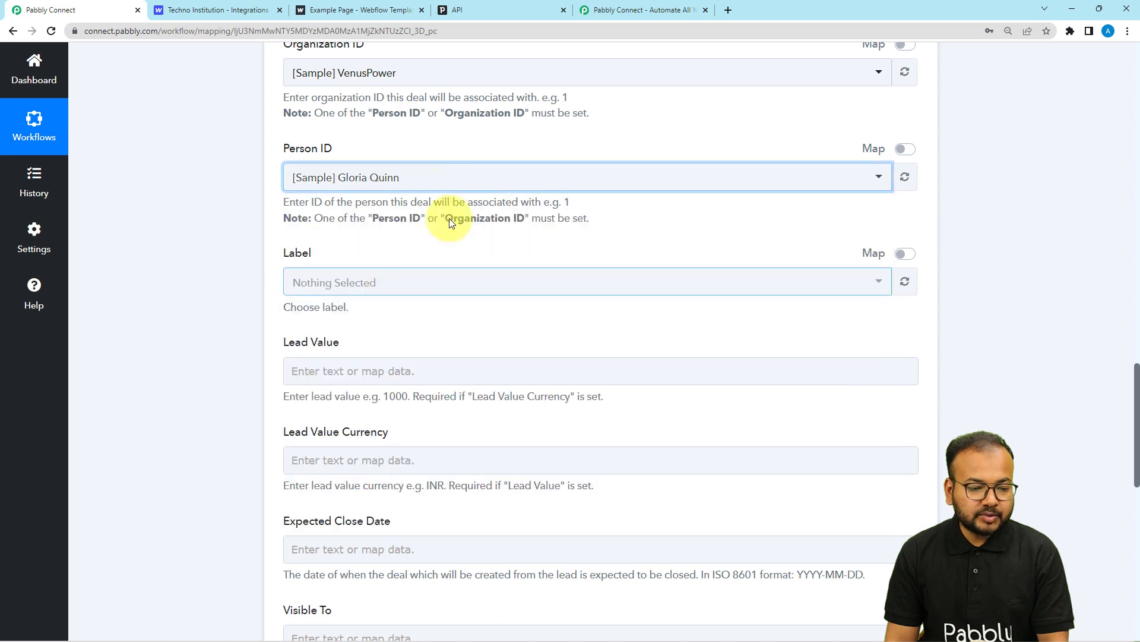
pyautogui.scroll(-2, 445, 152)
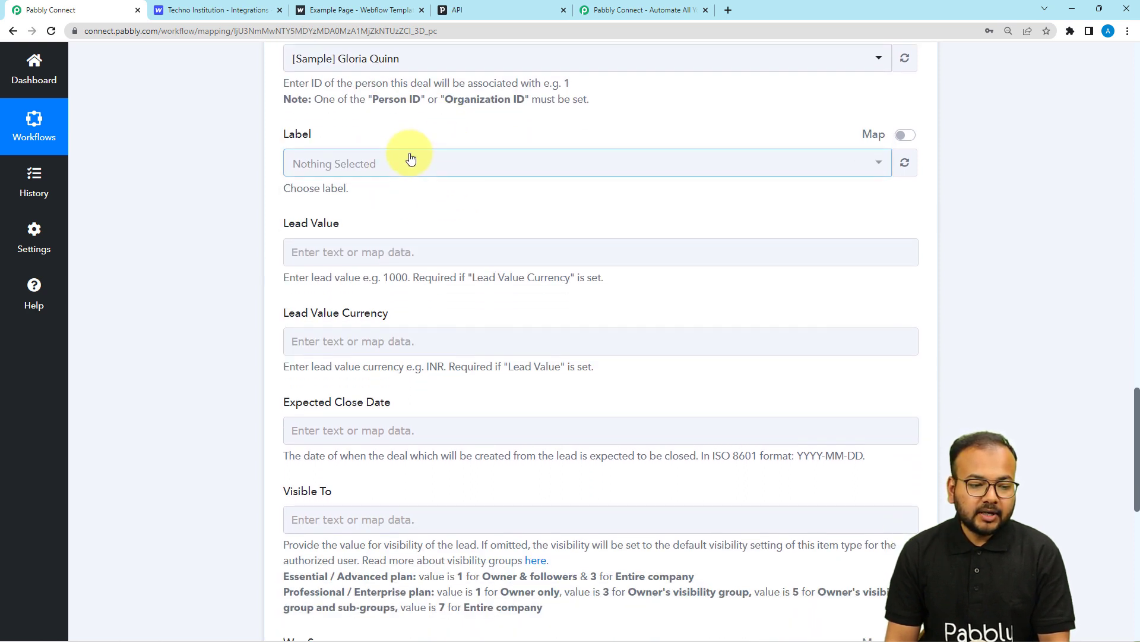
pyautogui.click(410, 160)
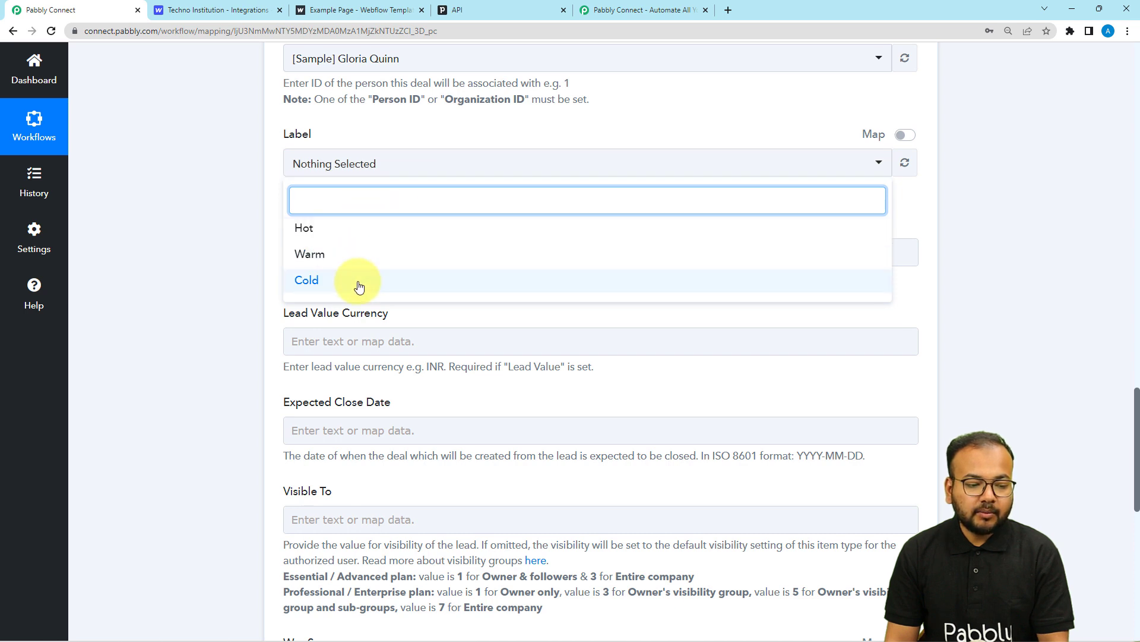
pyautogui.click(376, 259)
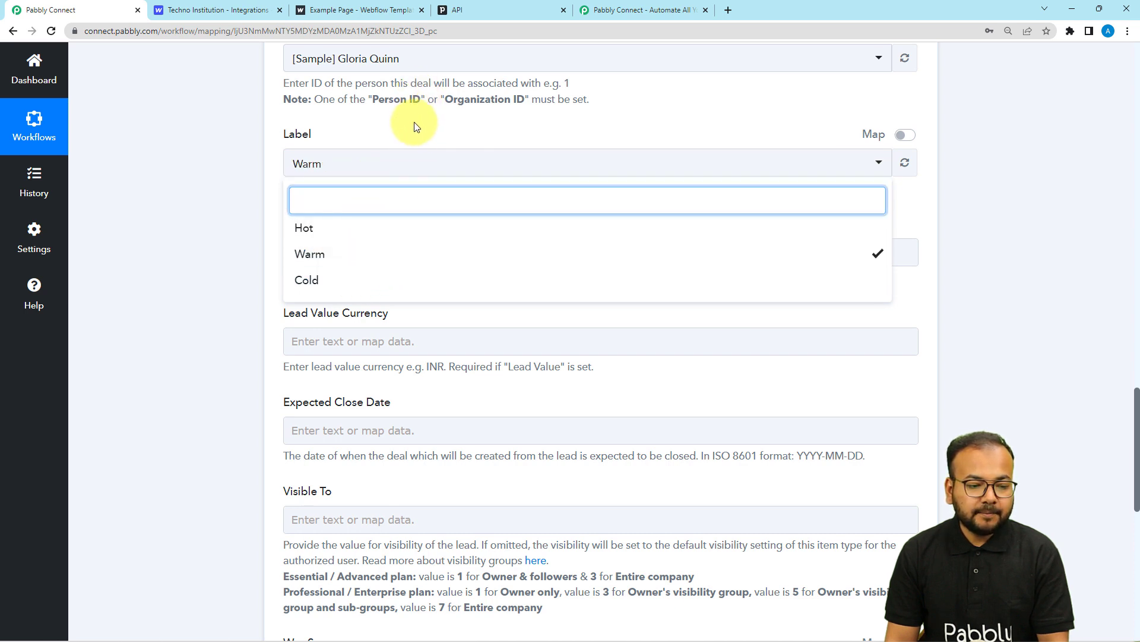
pyautogui.click(414, 132)
pyautogui.scroll(-2, 332, 256)
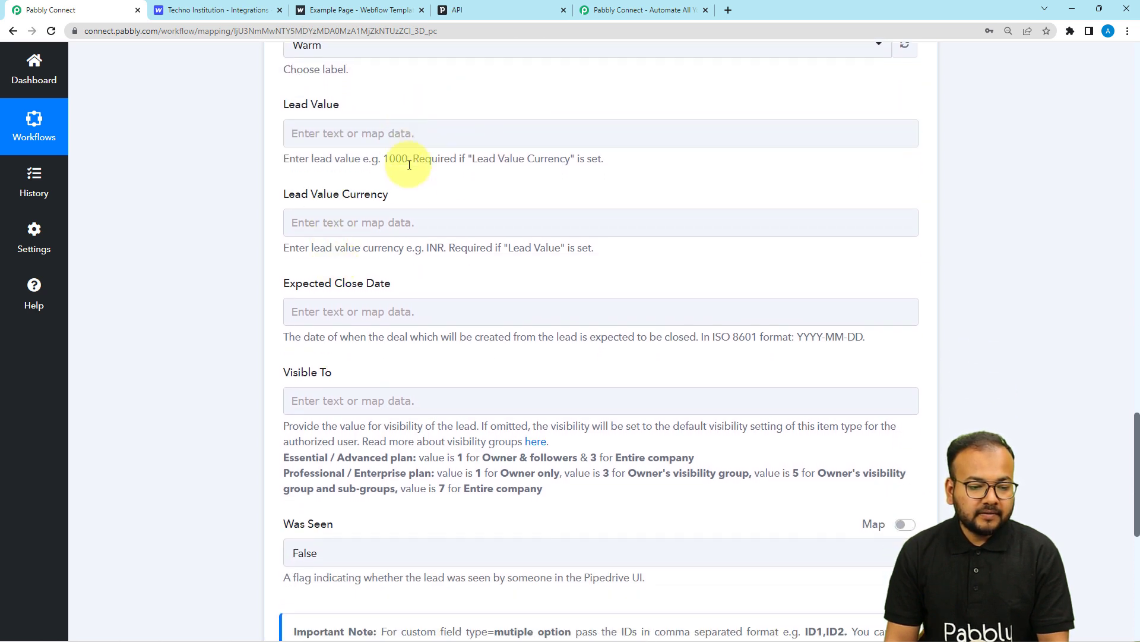
pyautogui.click(432, 137)
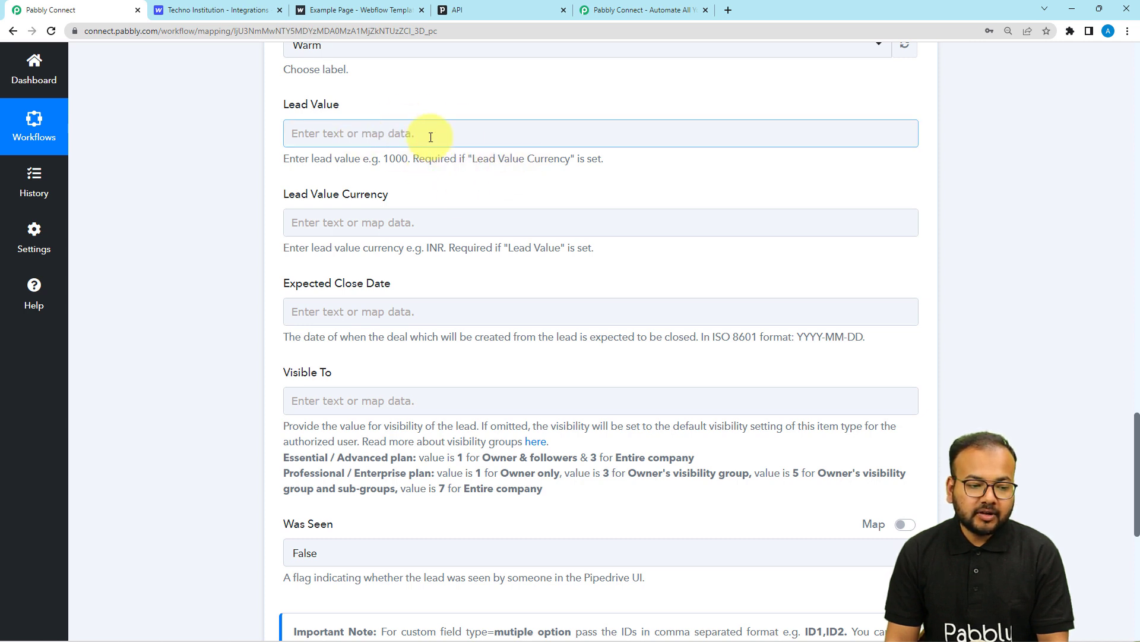
pyautogui.scroll(-1, 422, 158)
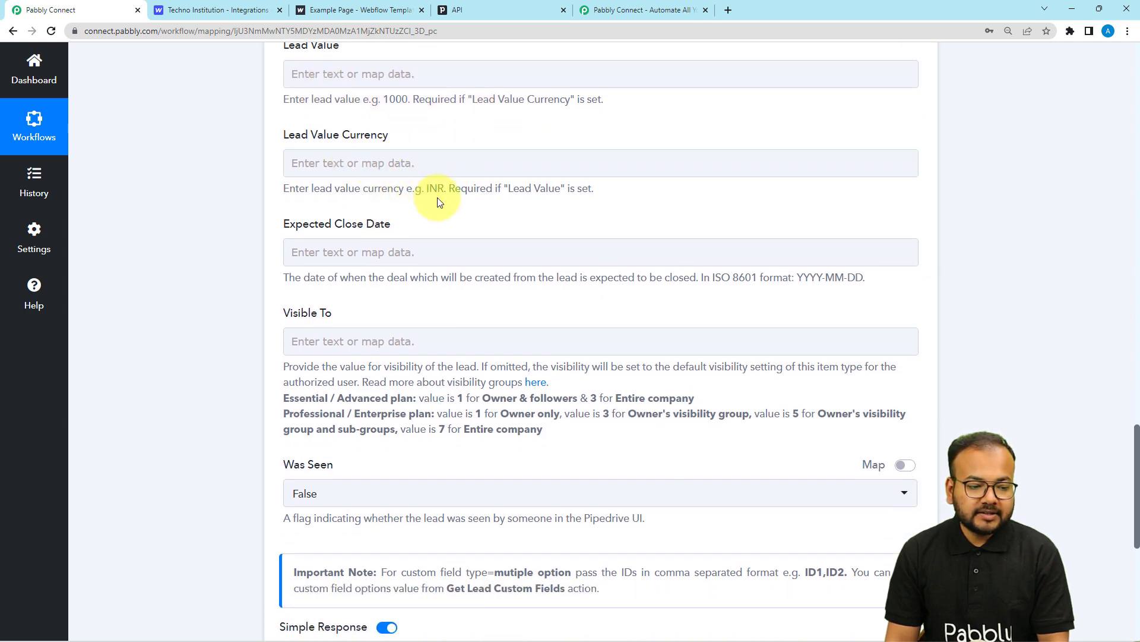
pyautogui.scroll(-1, 438, 198)
pyautogui.scroll(-1, 440, 201)
pyautogui.scroll(-1, 440, 201)
pyautogui.scroll(-1, 440, 201)
pyautogui.scroll(-1, 439, 201)
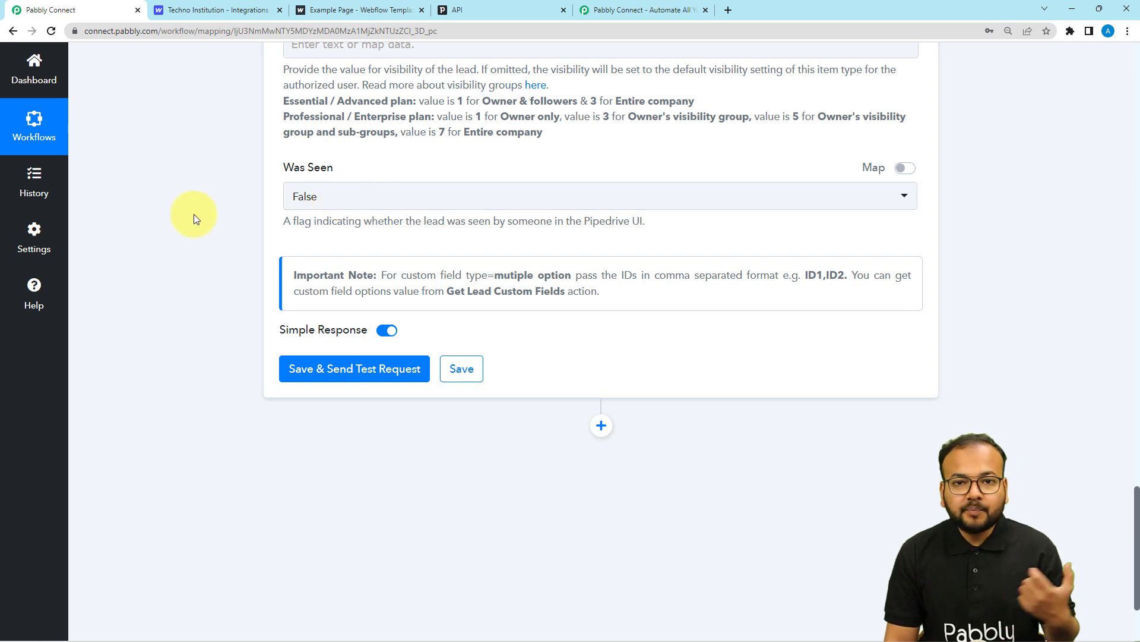
pyautogui.scroll(-1, 195, 218)
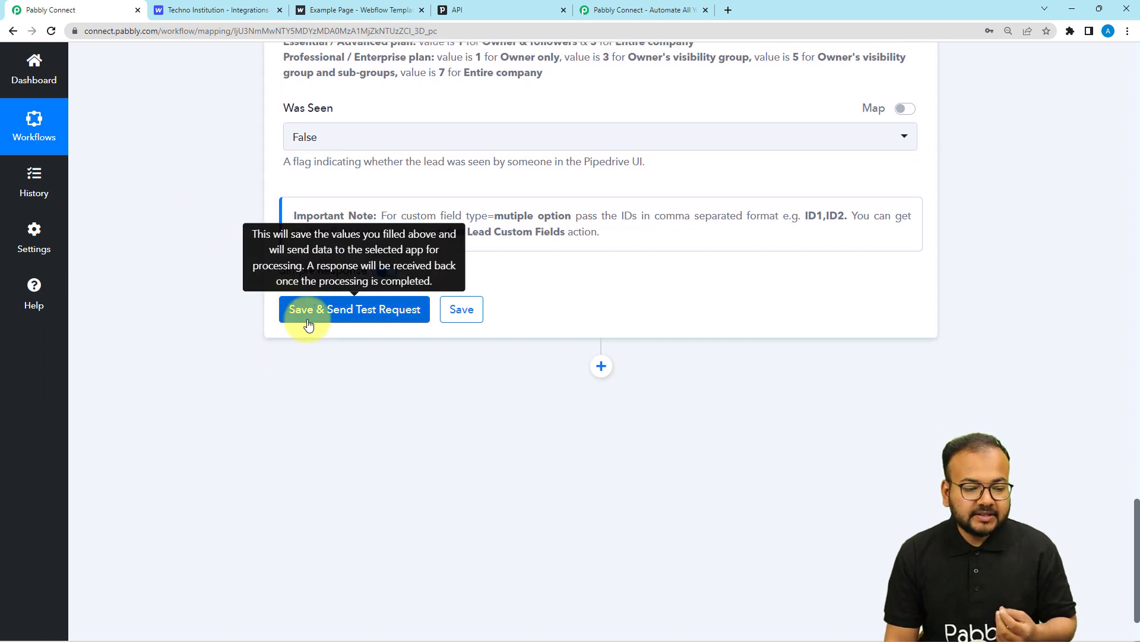
pyautogui.scroll(4, 269, 345)
pyautogui.scroll(8, 241, 328)
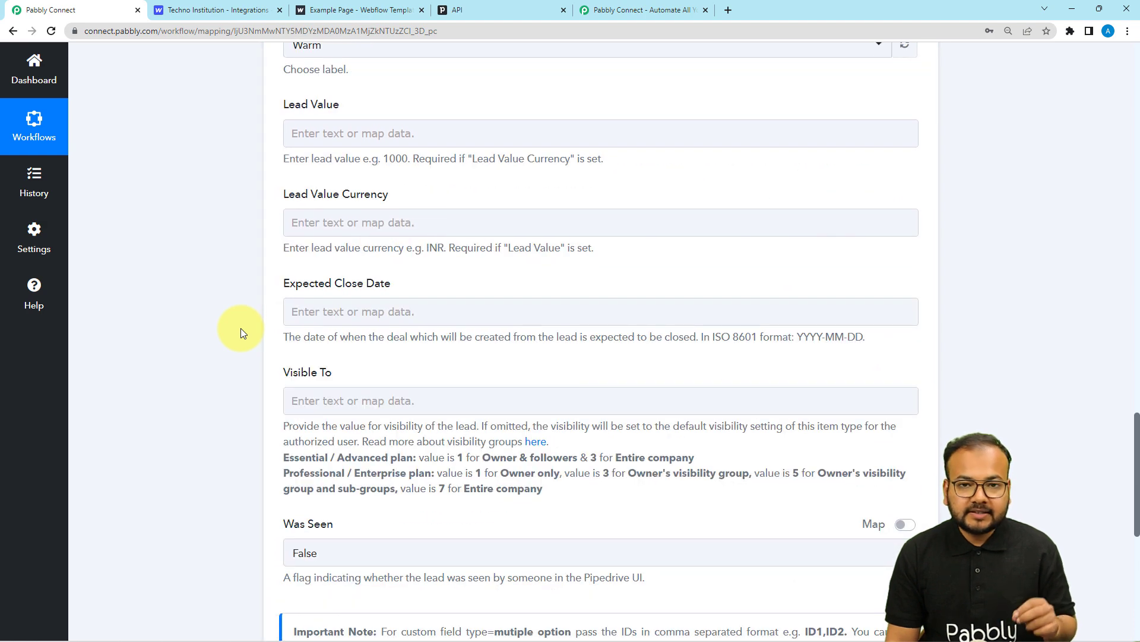
pyautogui.scroll(4, 241, 333)
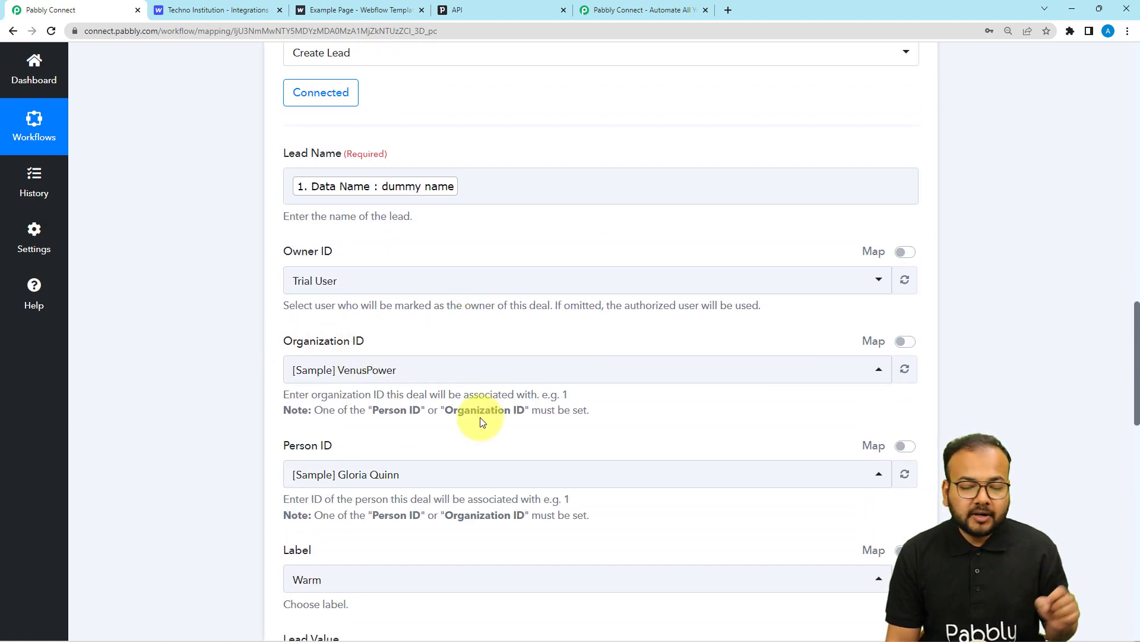
# Open Pipedrive's Leads Inbox, which lists only one API-sourced lead
pyautogui.click(502, 12)
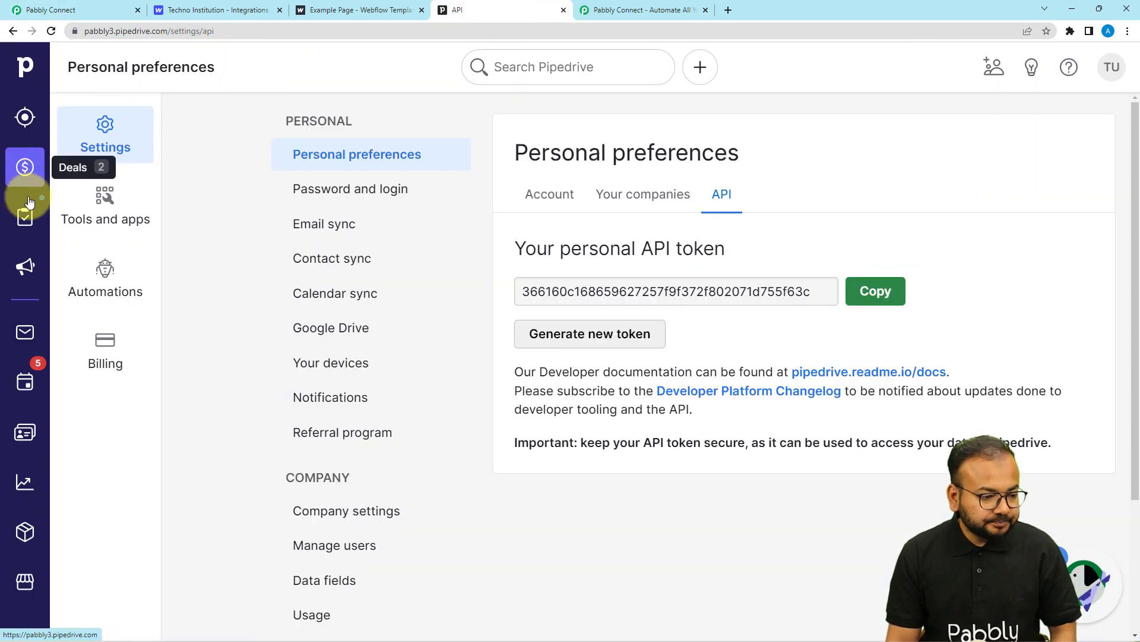
pyautogui.click(27, 117)
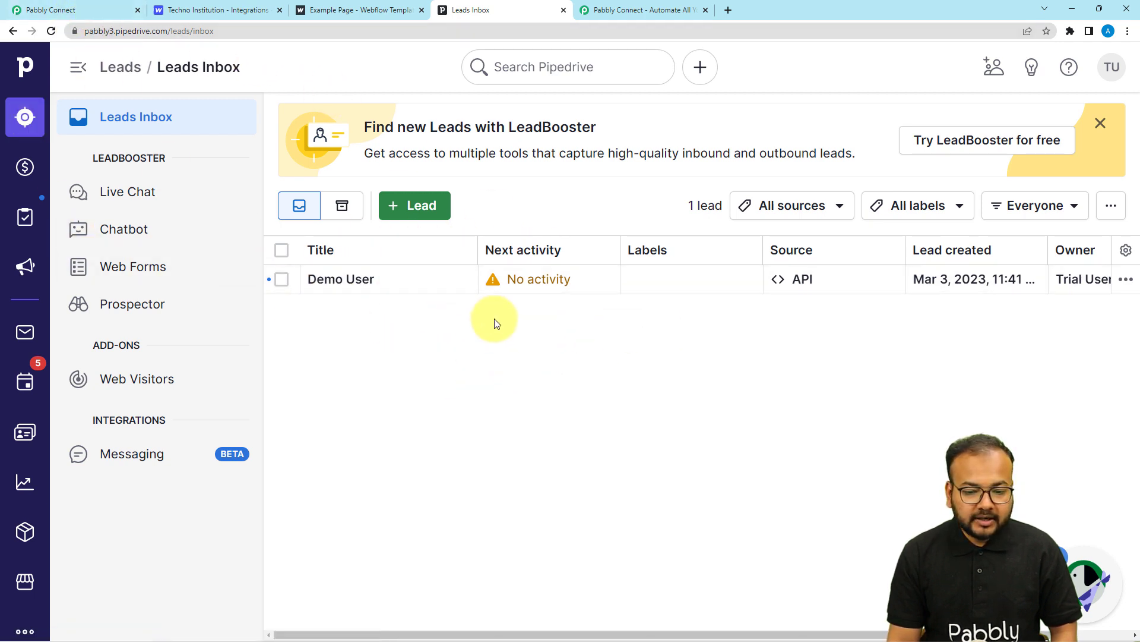
pyautogui.moveTo(530, 633); pyautogui.dragTo(675, 624)
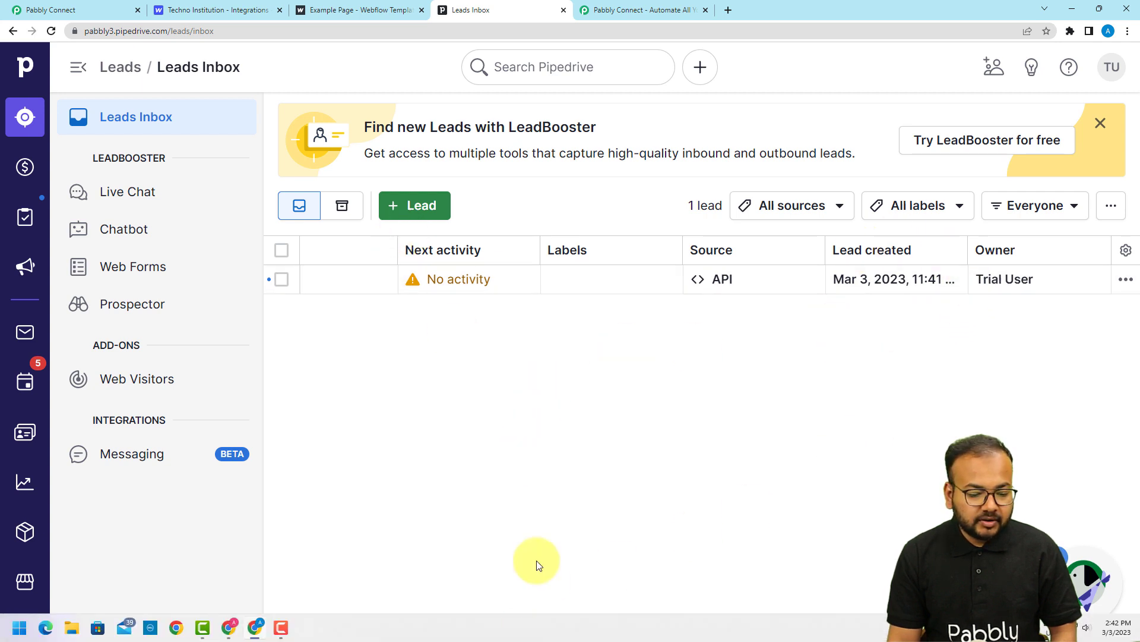
pyautogui.moveTo(539, 632); pyautogui.dragTo(460, 632)
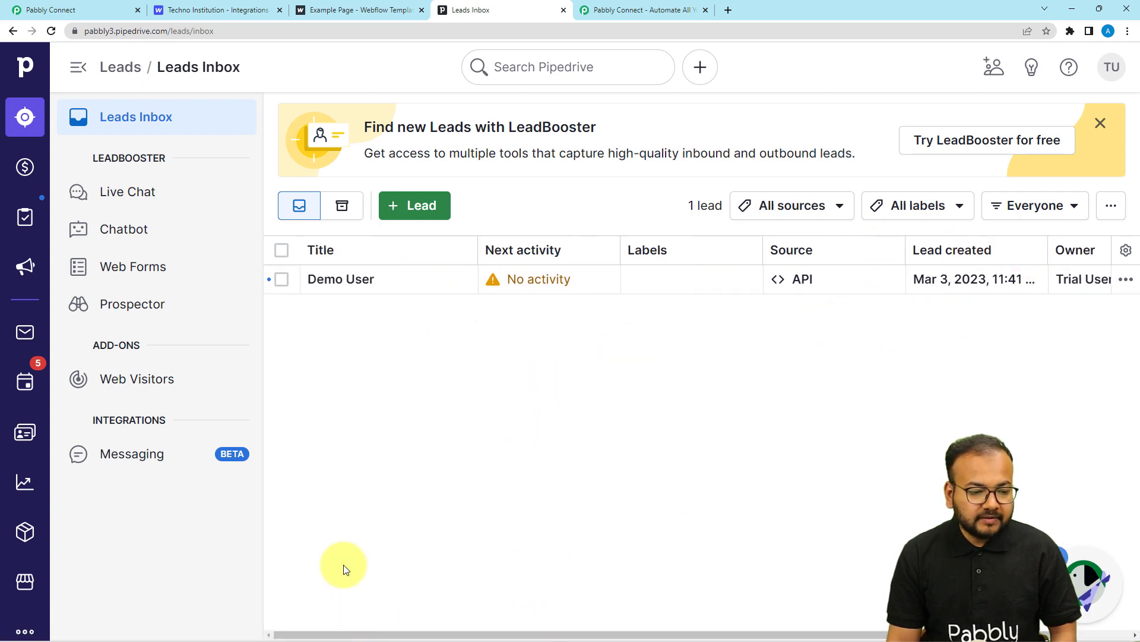
# Save the Create Lead action and send a test request, getting back a 'dummy name' lead
pyautogui.click(102, 5)
pyautogui.scroll(-15, 255, 394)
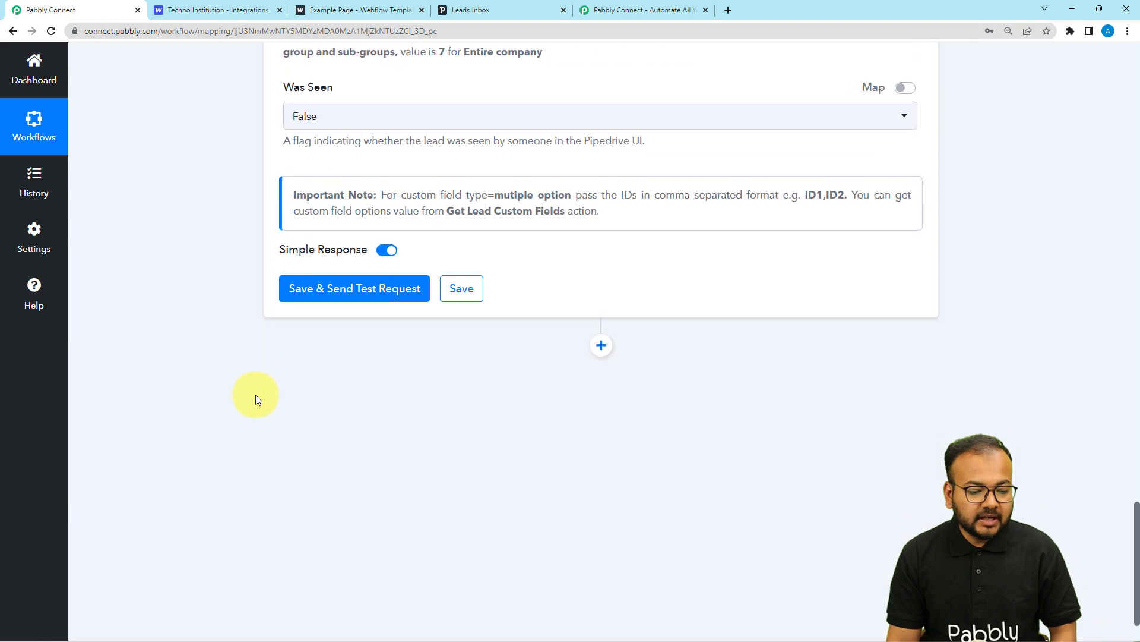
pyautogui.scroll(-1, 255, 394)
pyautogui.click(300, 224)
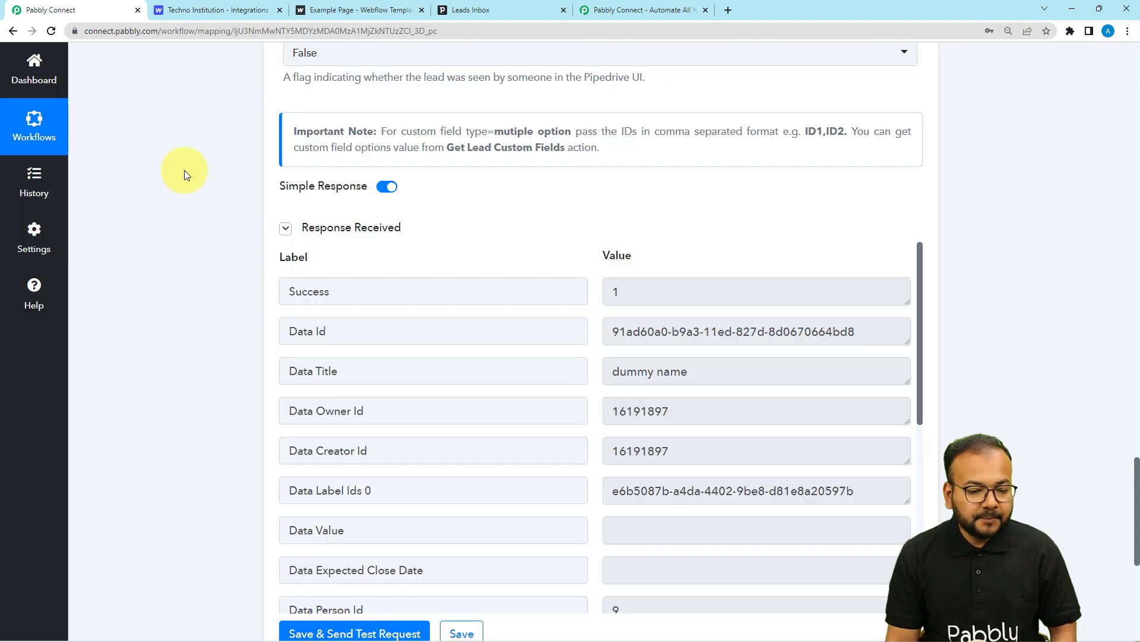
pyautogui.scroll(-2, 229, 186)
pyautogui.scroll(-5, 415, 205)
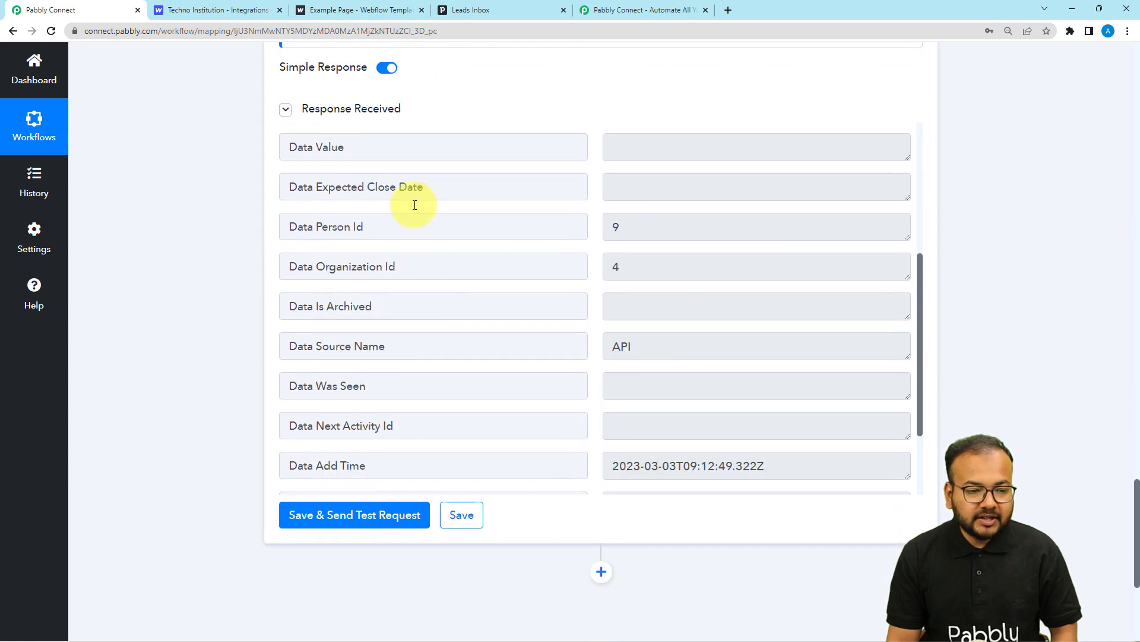
pyautogui.scroll(-1, 415, 205)
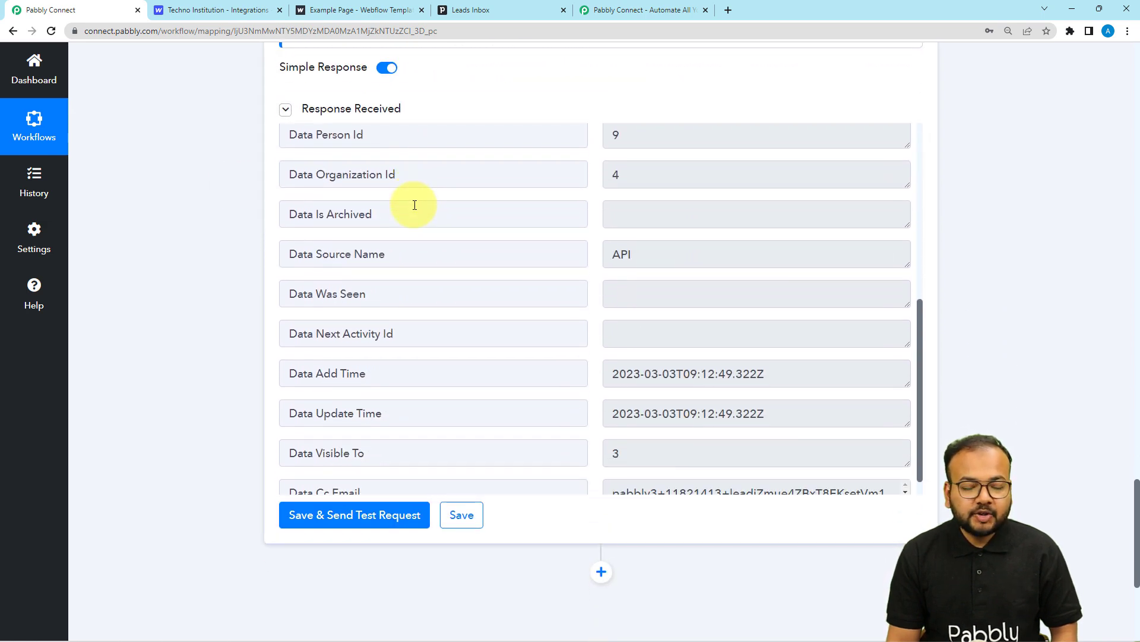
pyautogui.click(467, 14)
# Reload the Leads Inbox to find the Warm 'dummy name' lead and open its details
pyautogui.click(51, 31)
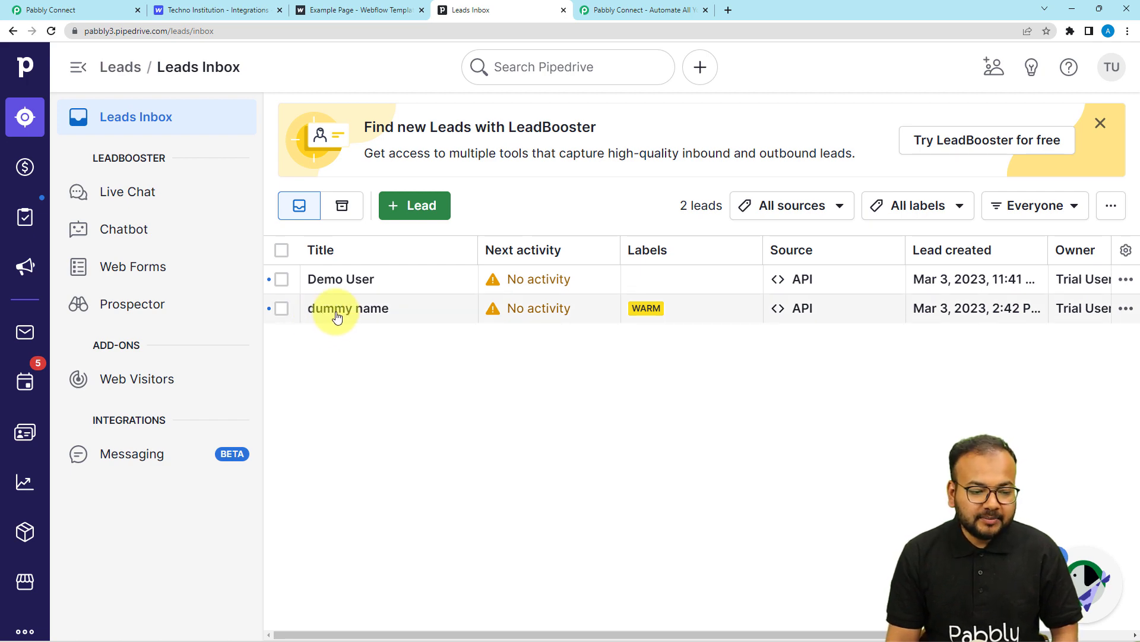
pyautogui.click(24, 10)
pyautogui.scroll(10, 214, 275)
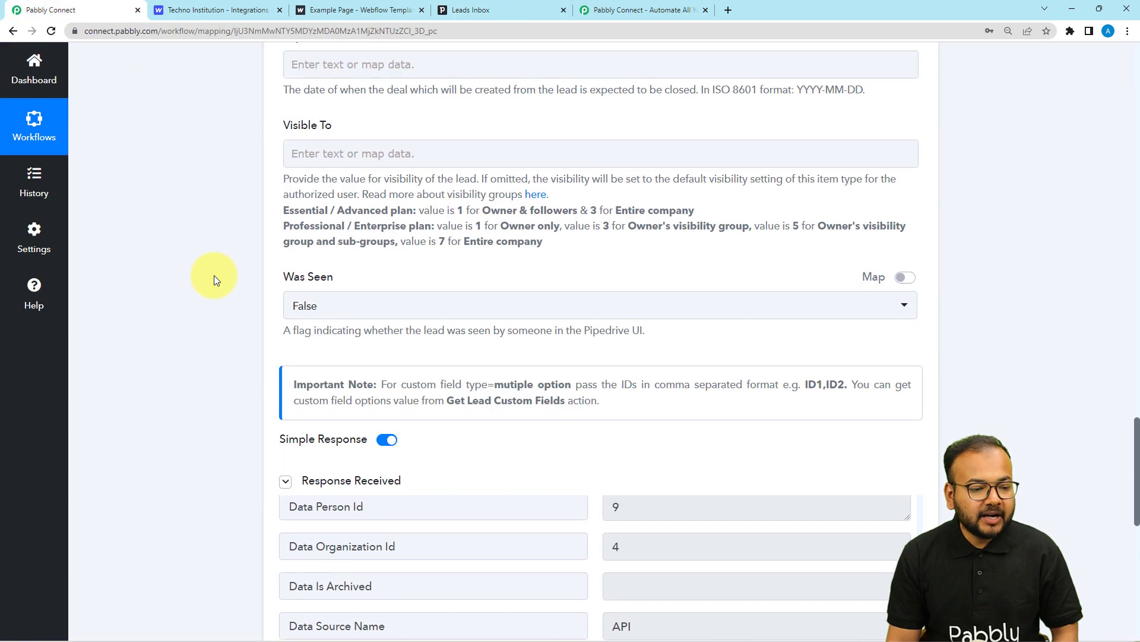
pyautogui.scroll(12, 214, 276)
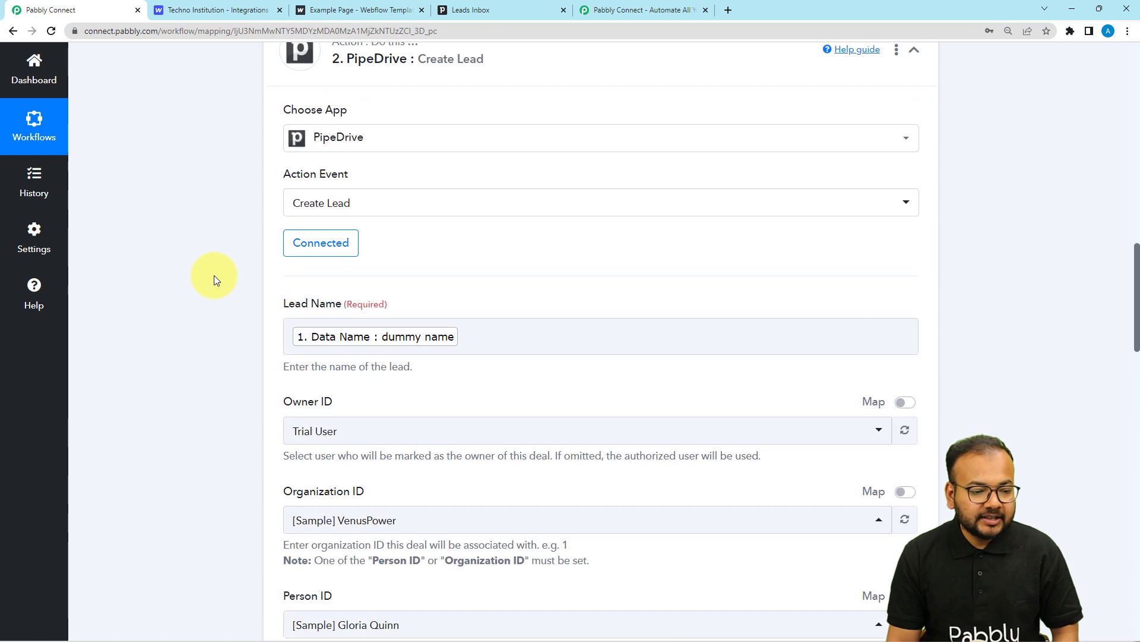
pyautogui.click(478, 11)
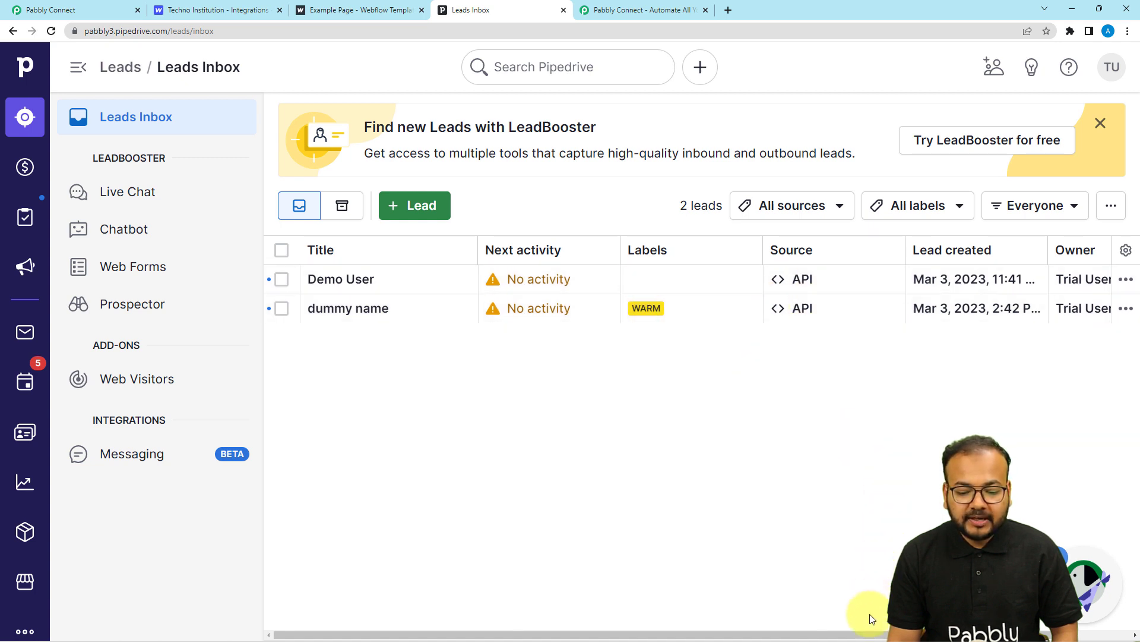
pyautogui.moveTo(873, 634); pyautogui.dragTo(946, 634)
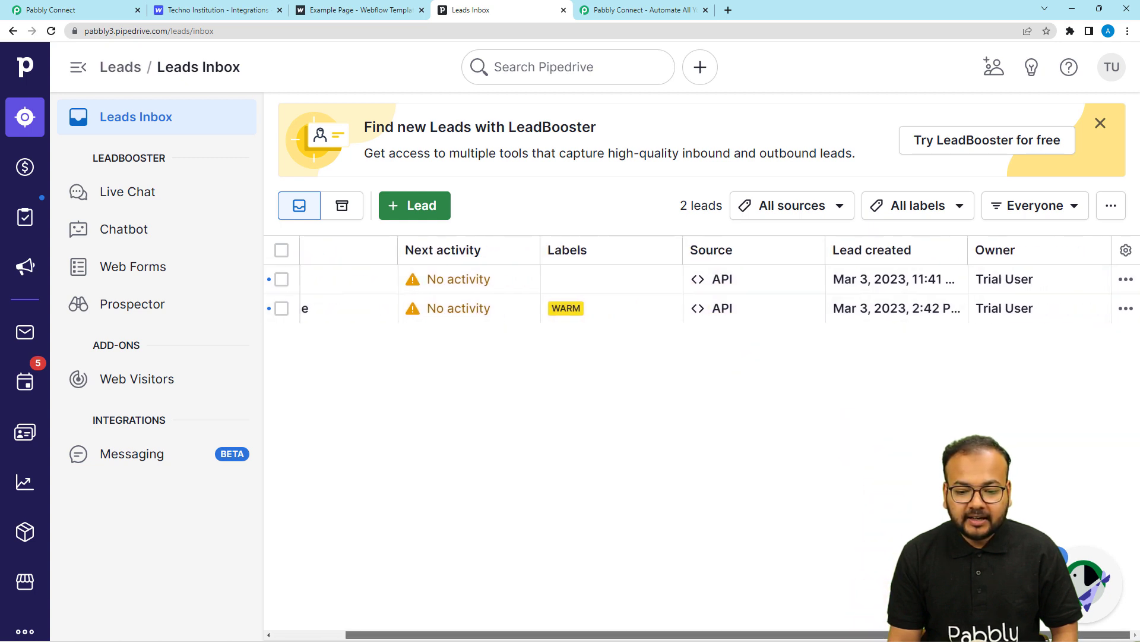
pyautogui.click(1125, 308)
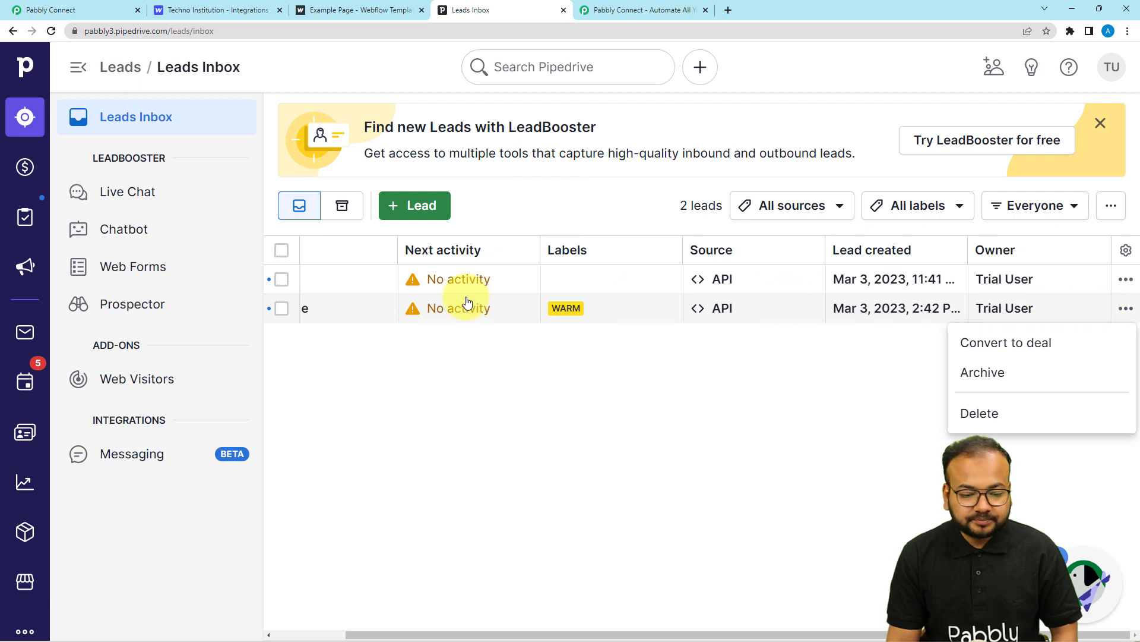
pyautogui.click(345, 312)
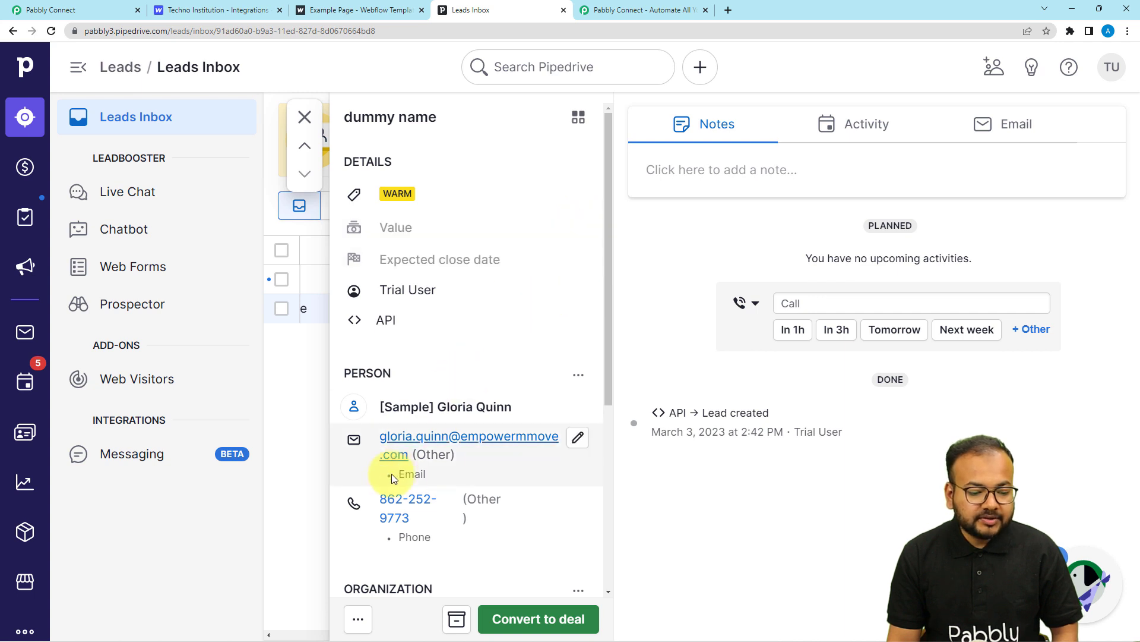
# Review the 'dummy name' lead's details, then close the lead panel
pyautogui.scroll(-4, 466, 298)
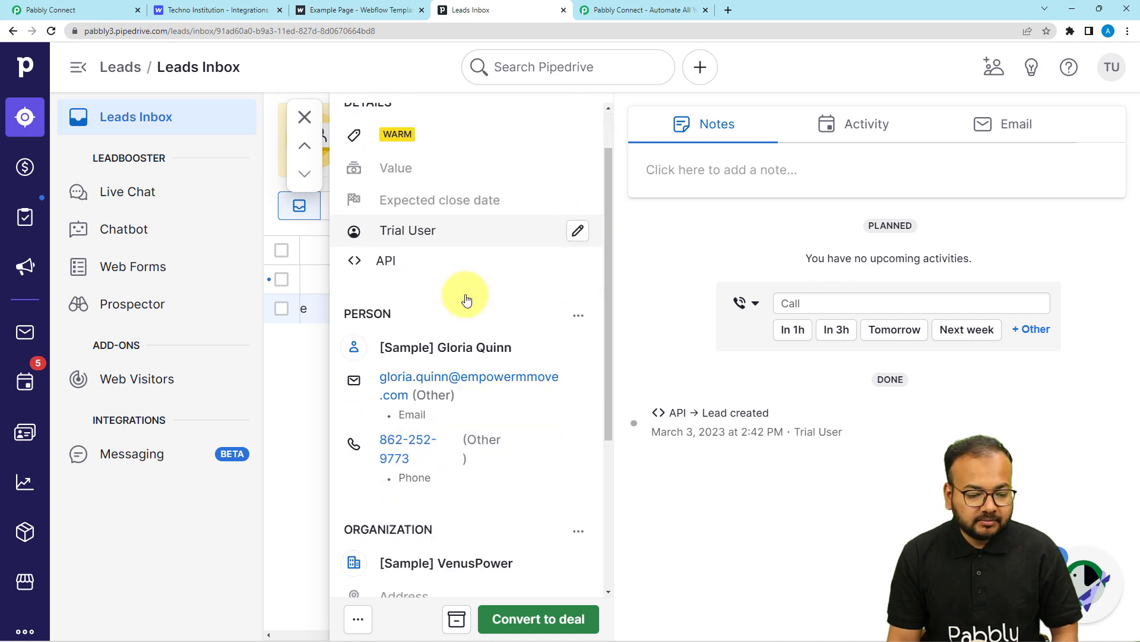
pyautogui.scroll(-1, 449, 402)
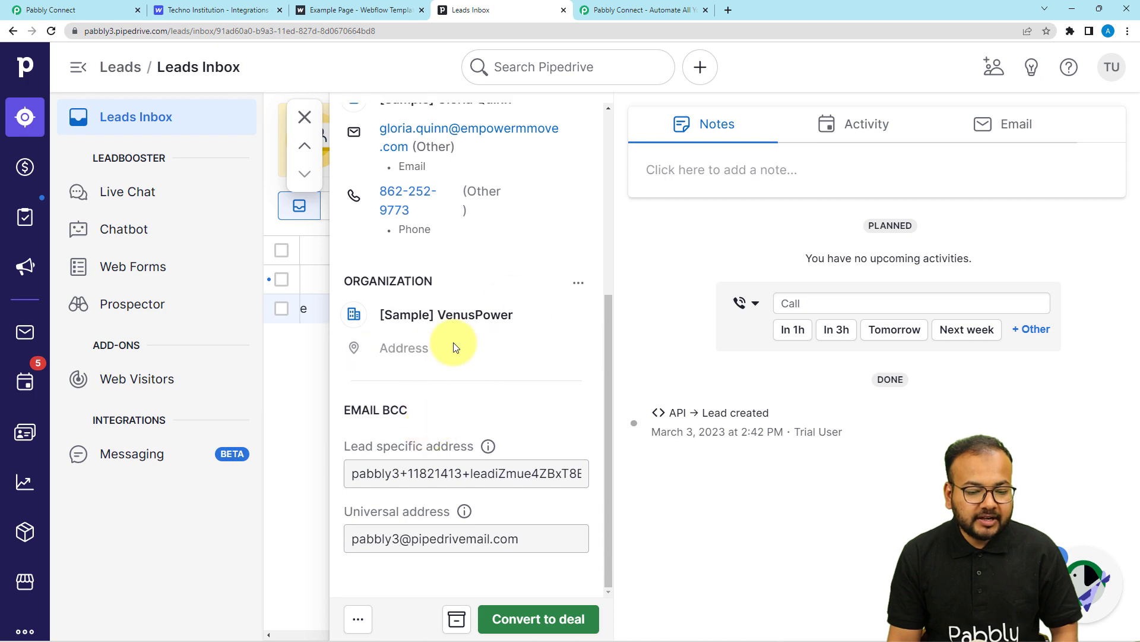
pyautogui.scroll(5, 516, 319)
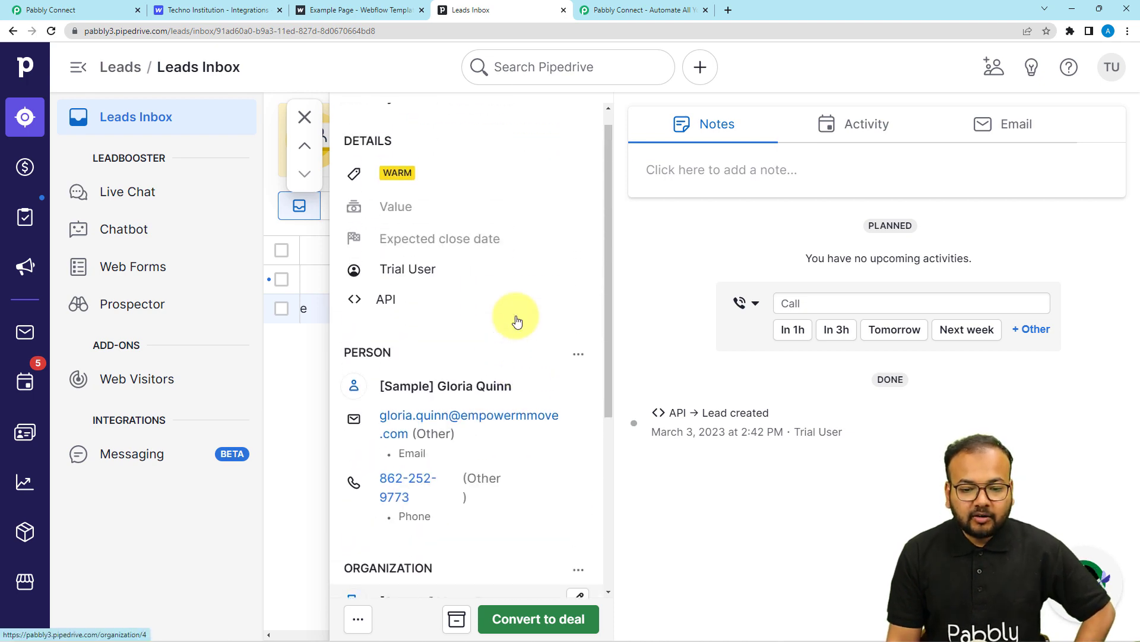
pyautogui.click(307, 114)
# Collapse the Webflow trigger in the Webflow Form to Pipedrive workflow
pyautogui.click(104, 8)
pyautogui.scroll(10, 179, 262)
pyautogui.scroll(3, 180, 263)
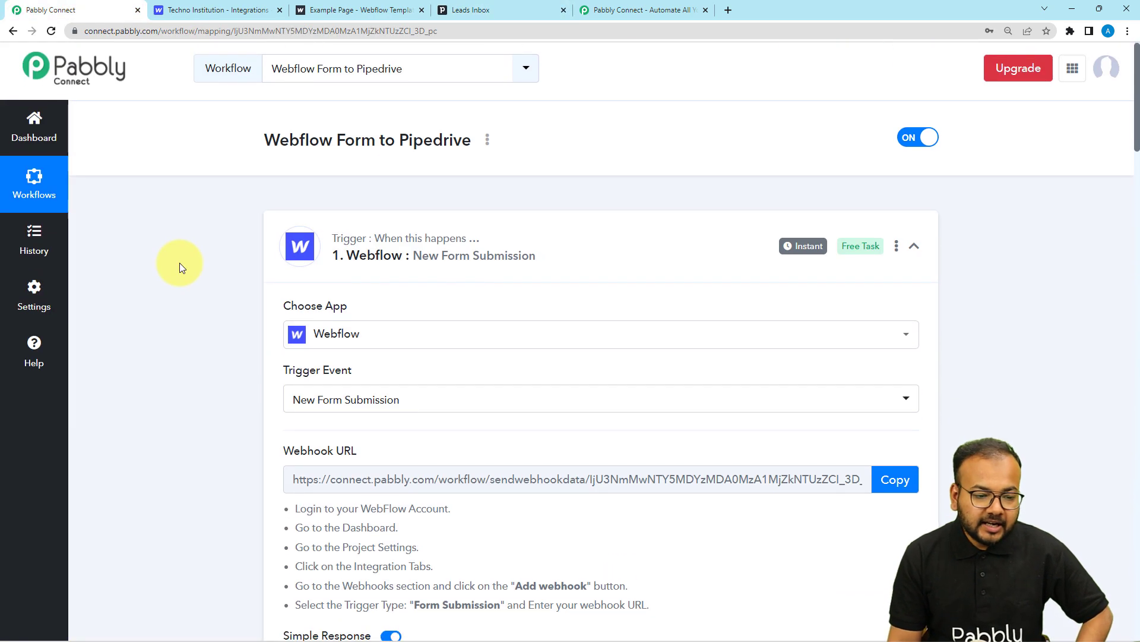
pyautogui.click(422, 280)
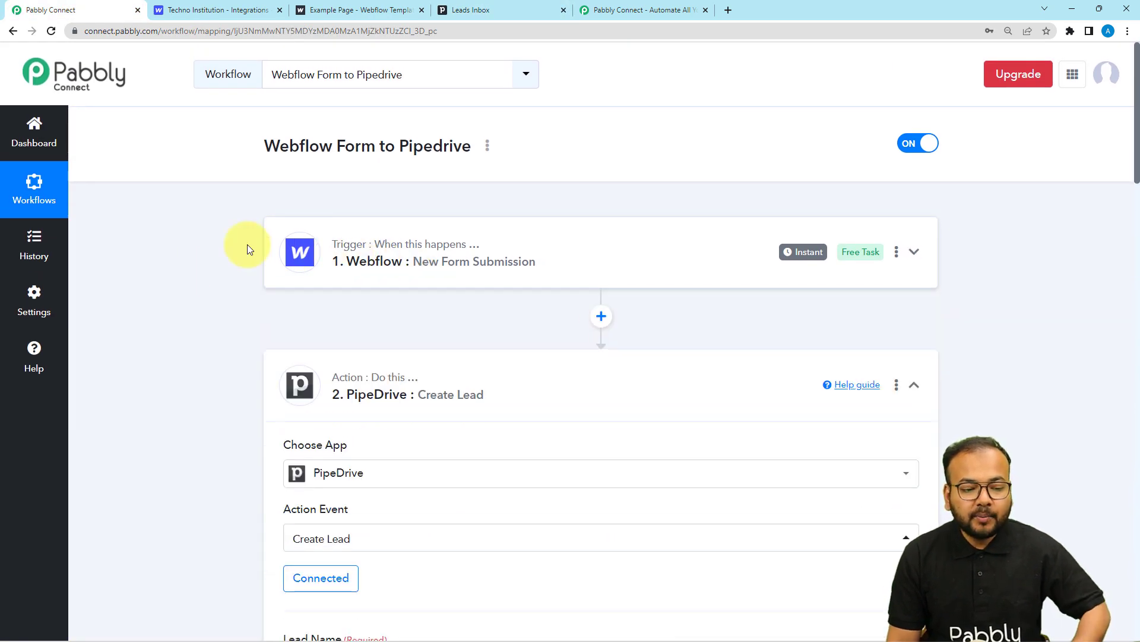